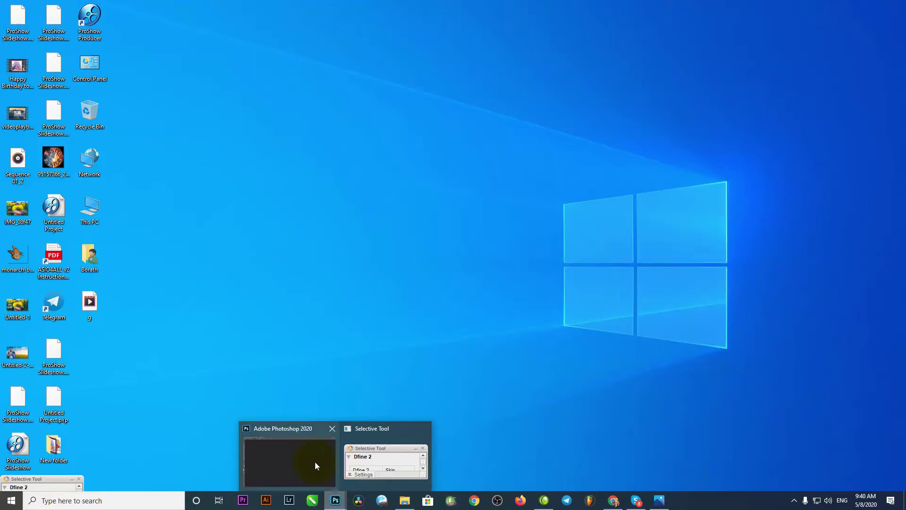
Step: Restore the Adobe Photoshop 2020 window from its taskbar preview
click(305, 453)
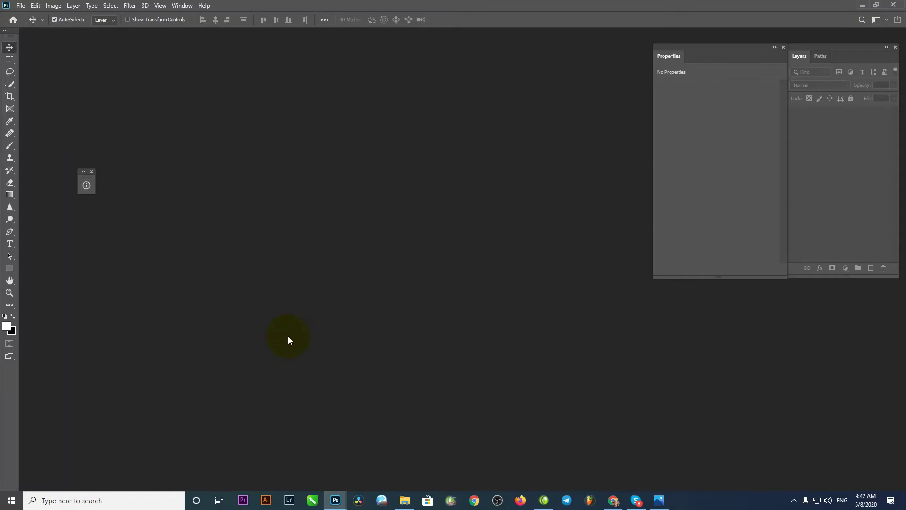
Step: Browse the New folder's photo thumbnails in File Explorer and select the IMG_0863 sunflower photo
click(405, 500)
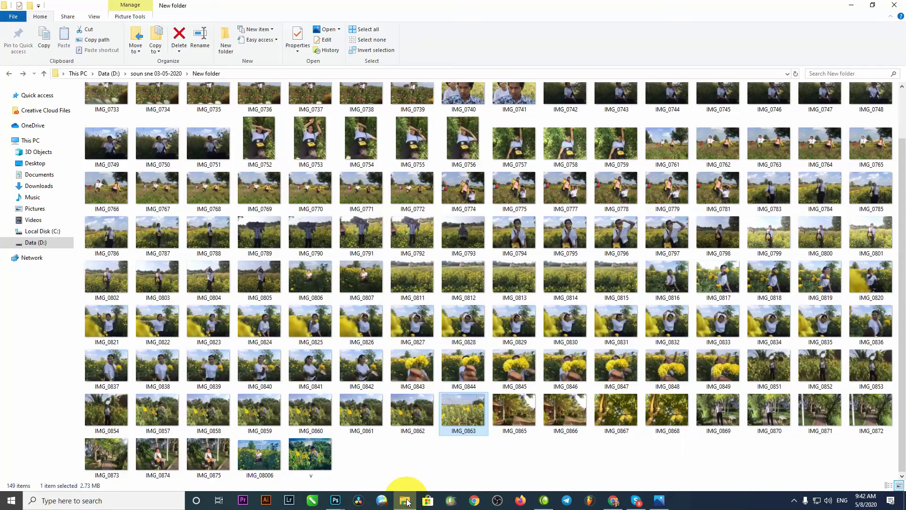
scroll(295, 236, up, 2)
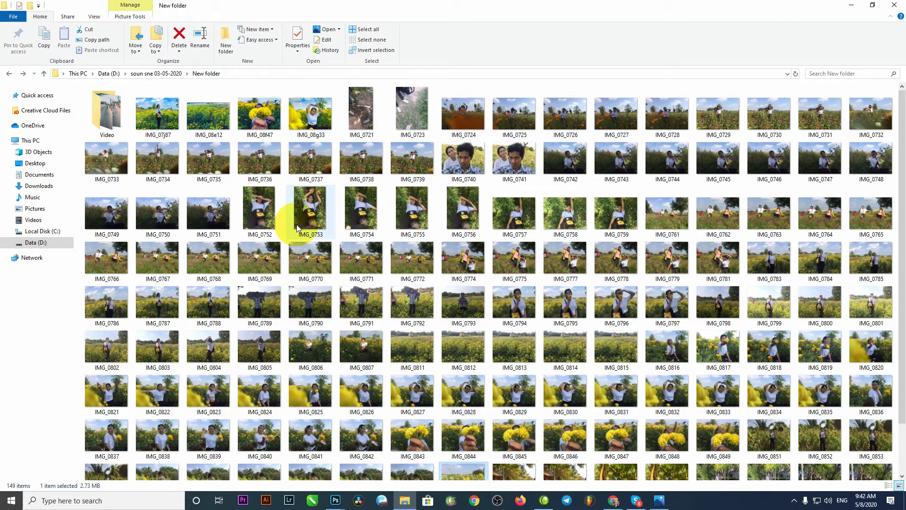
scroll(296, 222, down, 2)
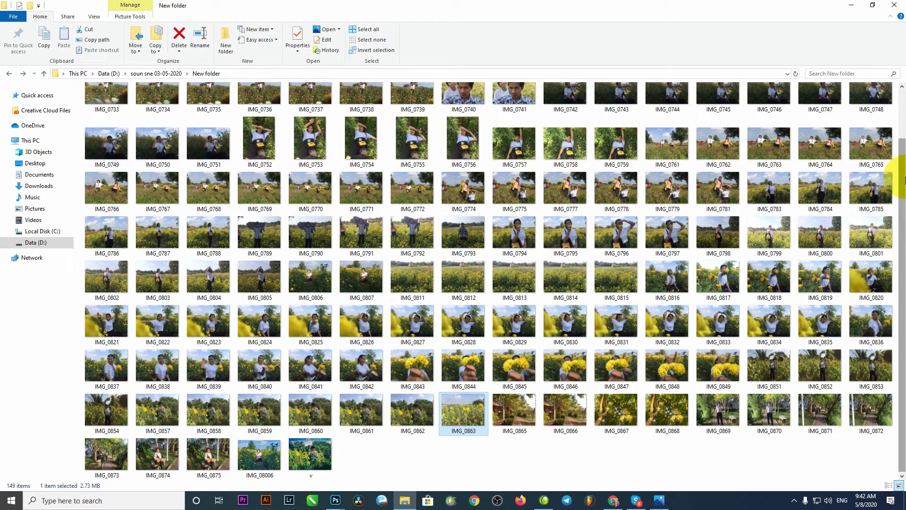
scroll(901, 189, up, 1)
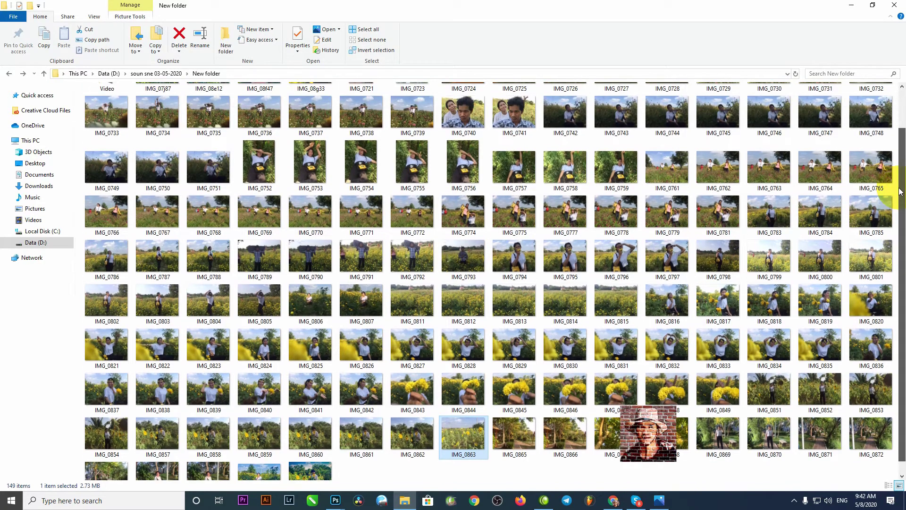
scroll(901, 192, down, 1)
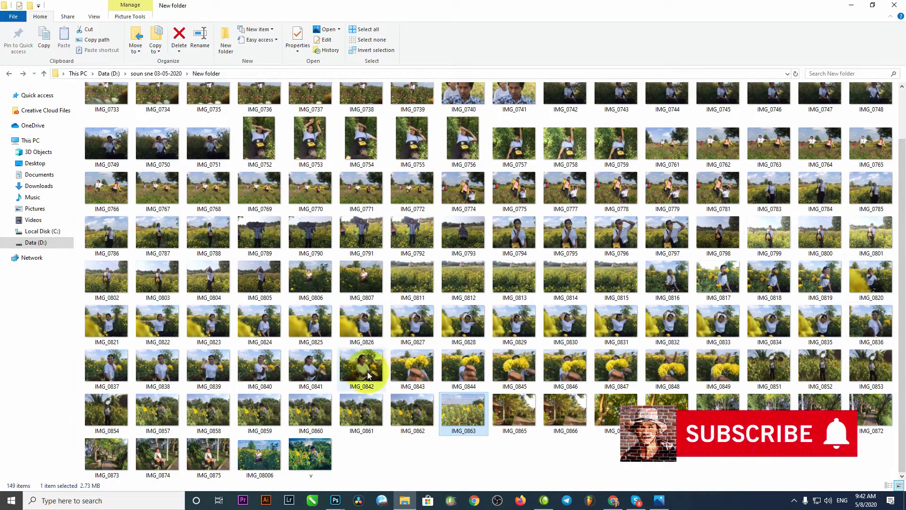
scroll(506, 269, up, 3)
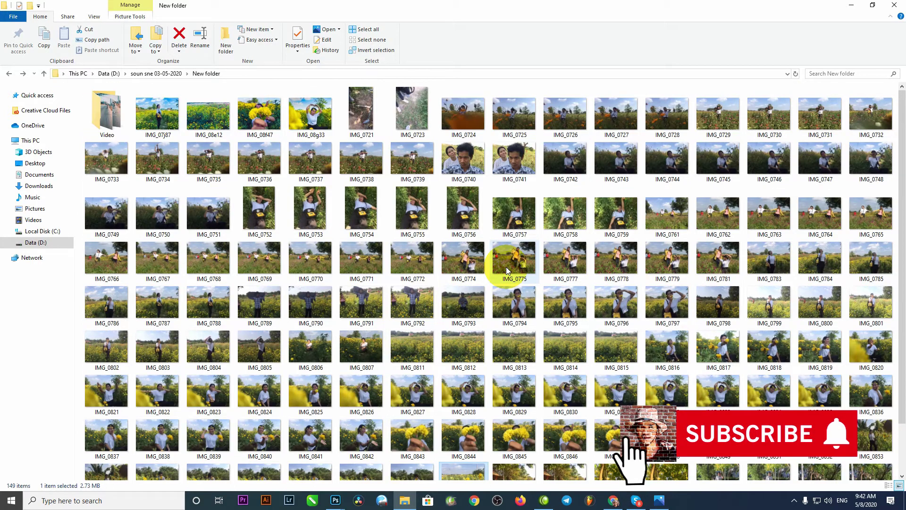
scroll(506, 267, down, 3)
click(512, 452)
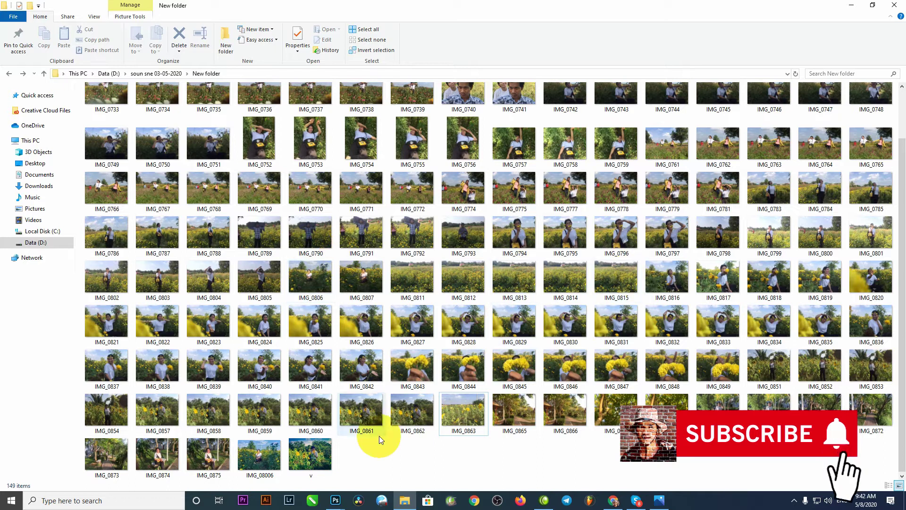
click(457, 420)
Step: Preview IMG_0863 in Photos, then close the preview and minimize Photoshop
double_click(457, 419)
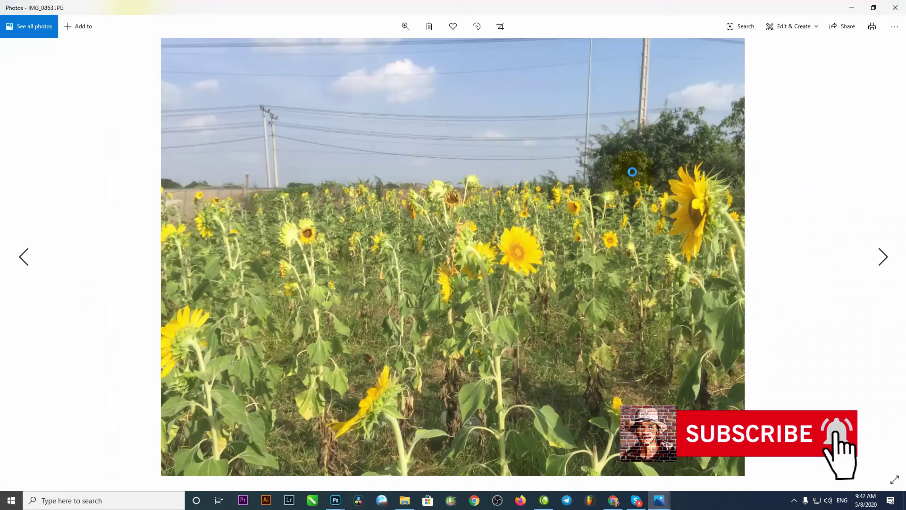
click(896, 6)
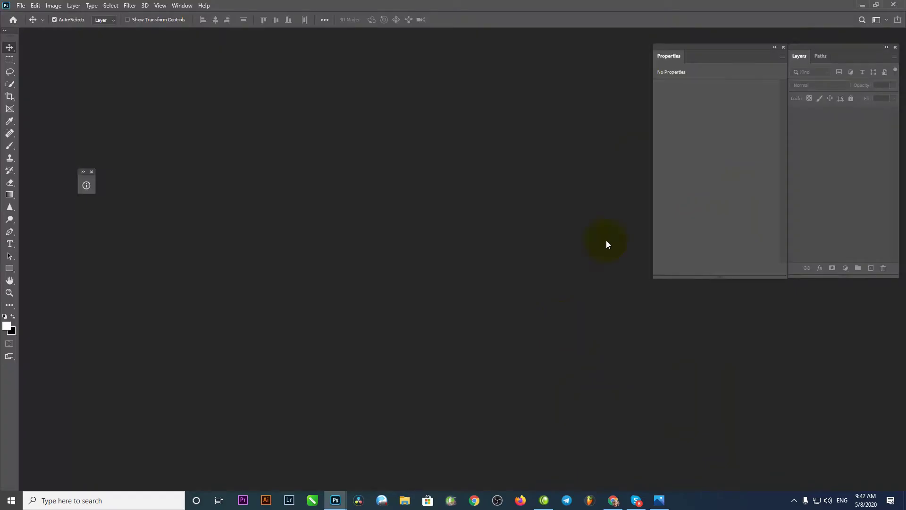
click(862, 5)
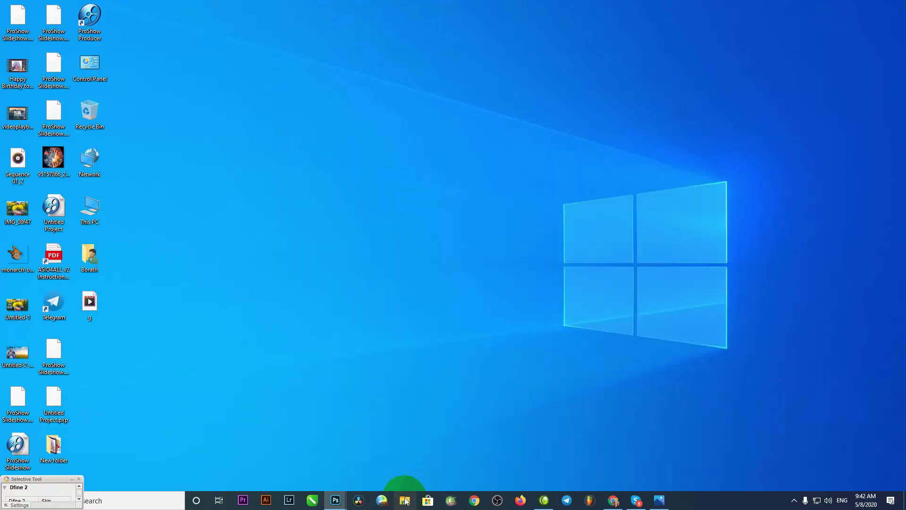
Step: Open IMG_0863 from the New folder in Photoshop by dragging it from File Explorer
click(412, 504)
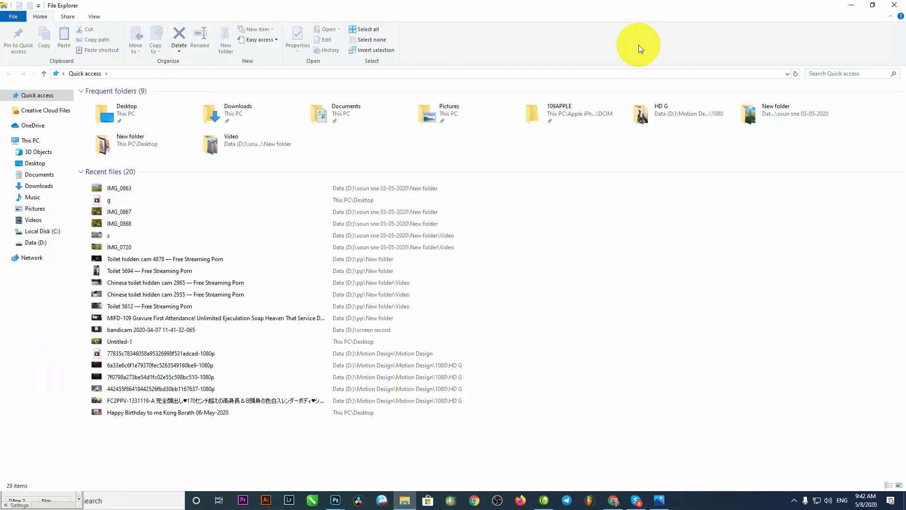
click(756, 112)
double_click(763, 114)
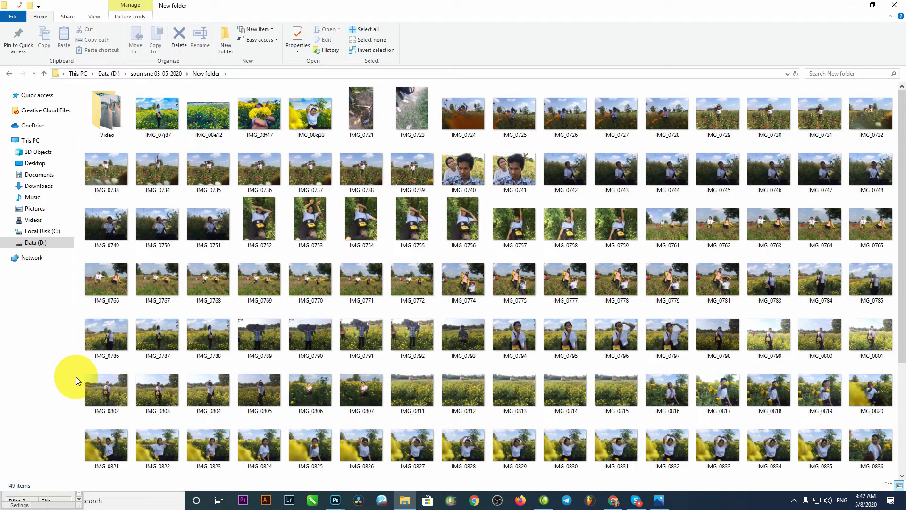
scroll(299, 370, down, 5)
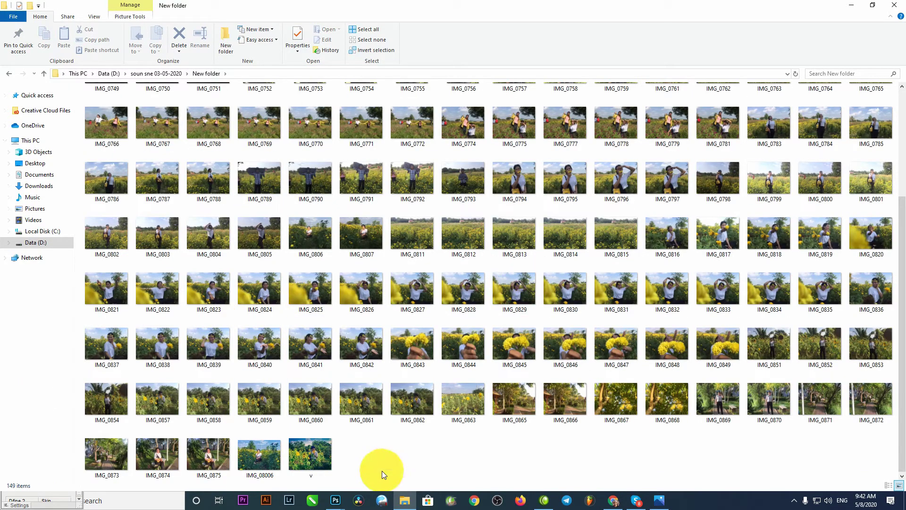
click(456, 408)
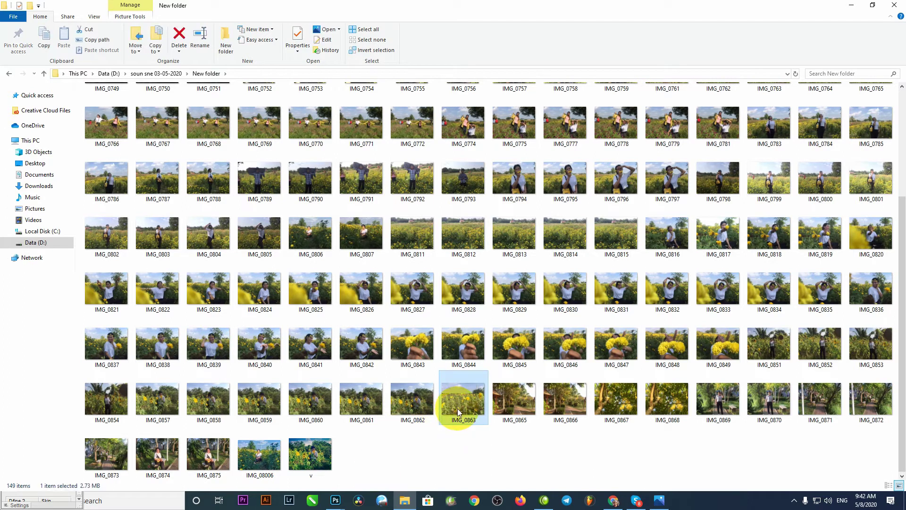
drag(464, 400, 335, 499)
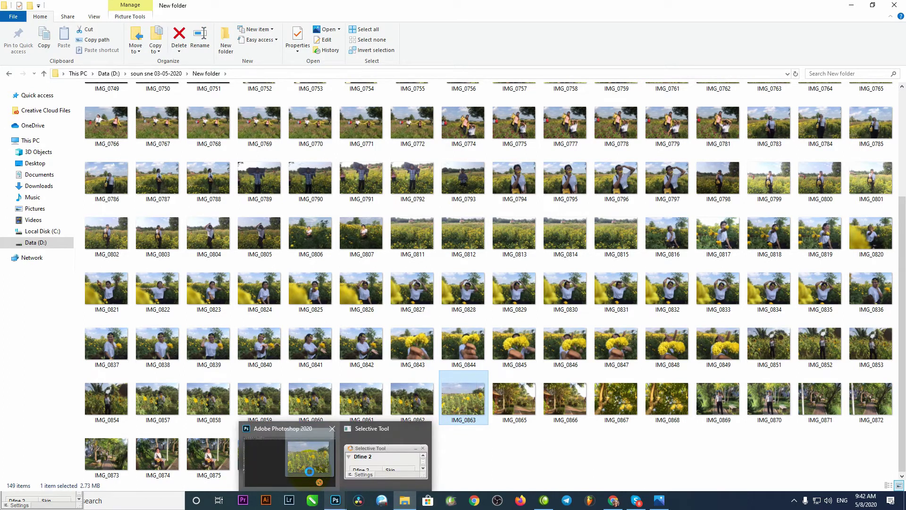
drag(330, 501, 309, 471)
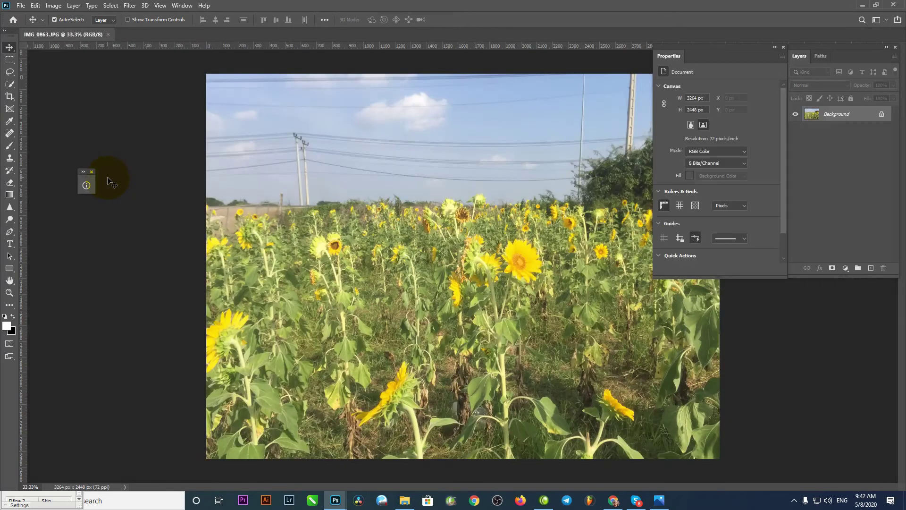
Step: Collapse the Properties panel to an icon and zoom in and out over the sunflower photo
click(775, 47)
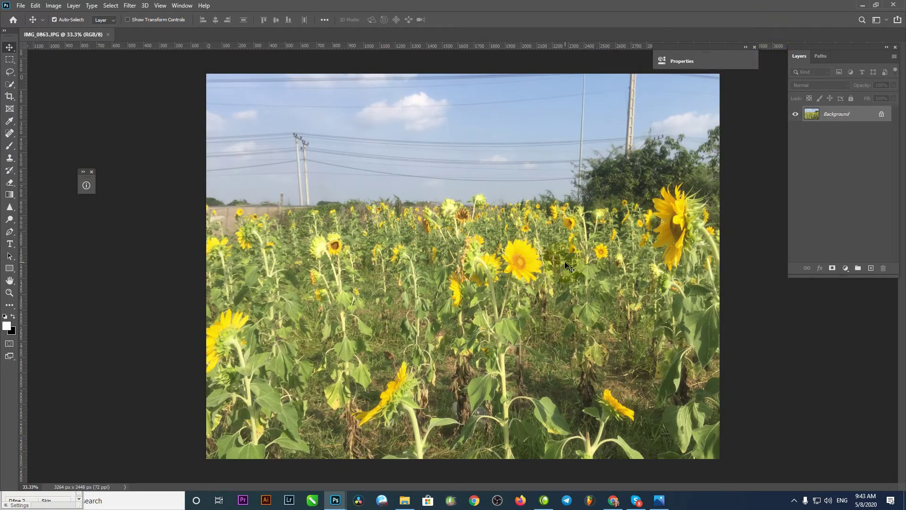
scroll(570, 268, down, 3)
scroll(567, 302, up, 1)
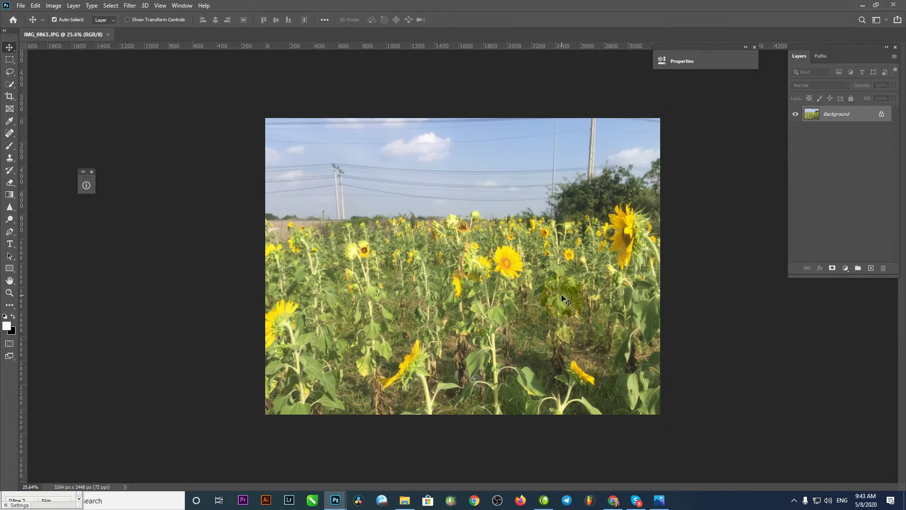
scroll(562, 293, up, 1)
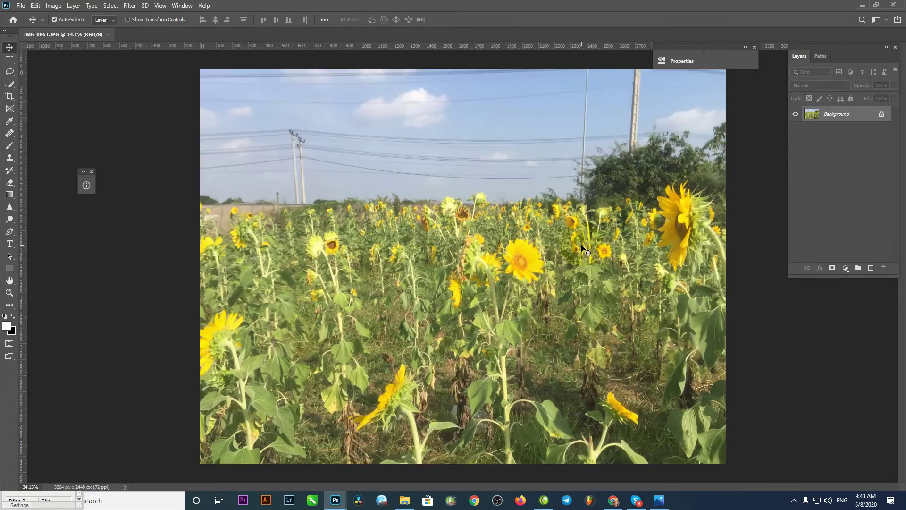
scroll(516, 296, down, 1)
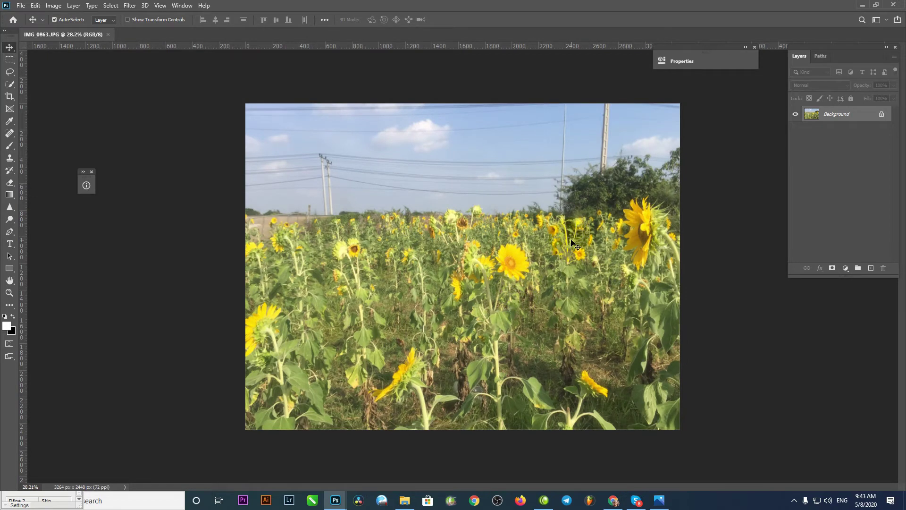
scroll(573, 244, up, 2)
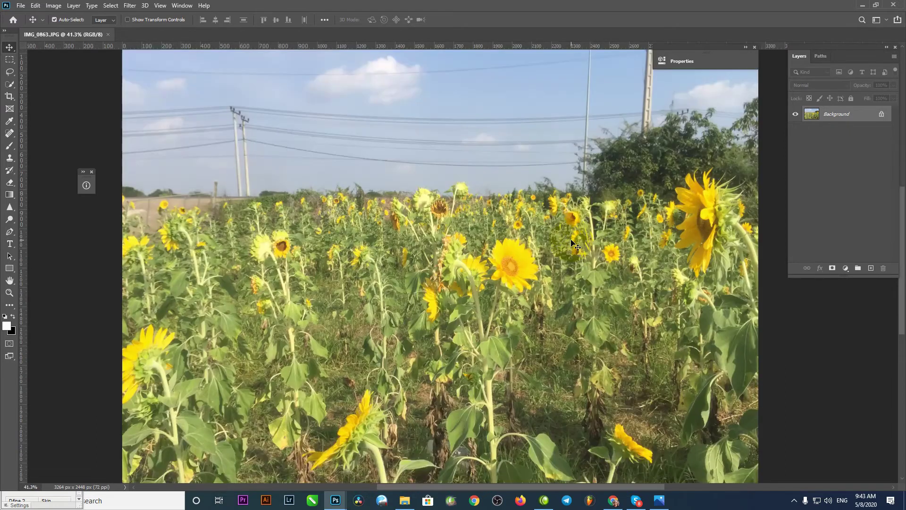
scroll(573, 244, down, 2)
scroll(562, 198, up, 2)
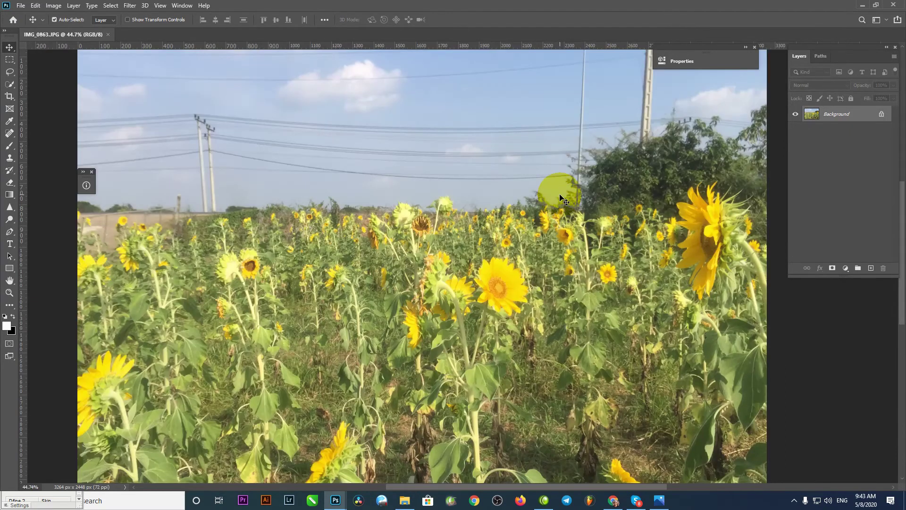
scroll(562, 198, down, 1)
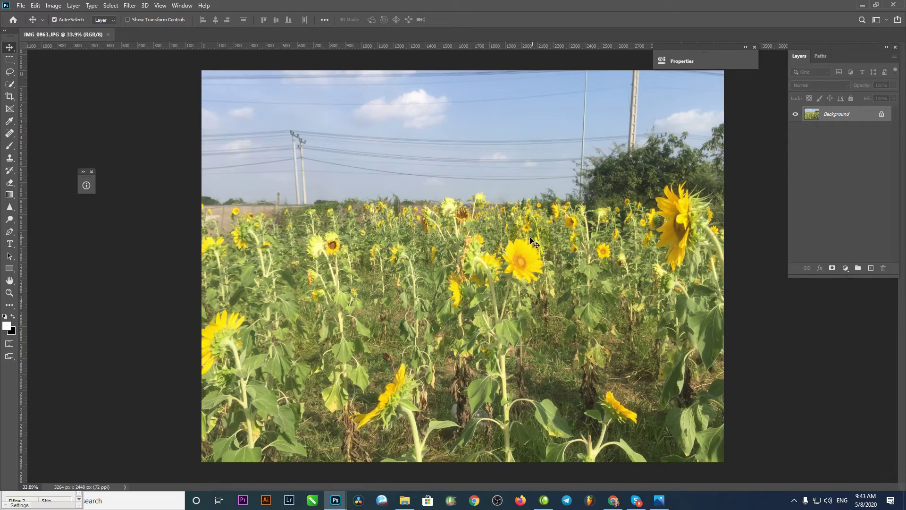
scroll(597, 248, up, 1)
scroll(598, 248, down, 2)
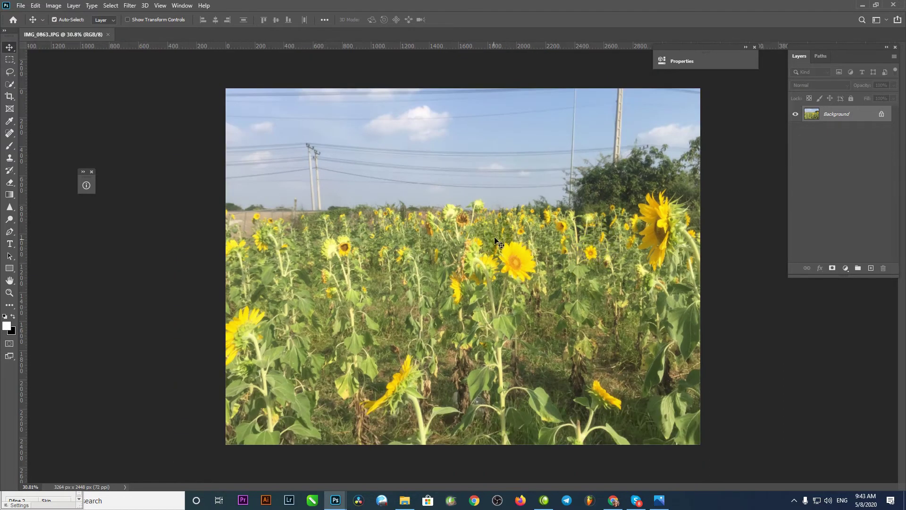
scroll(512, 246, up, 2)
scroll(524, 251, up, 2)
scroll(420, 307, up, 1)
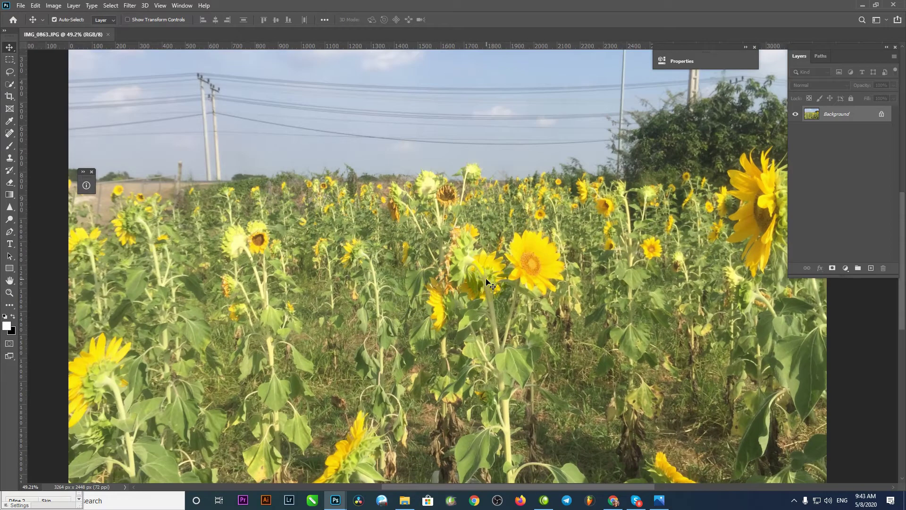
scroll(439, 245, up, 1)
scroll(462, 188, down, 3)
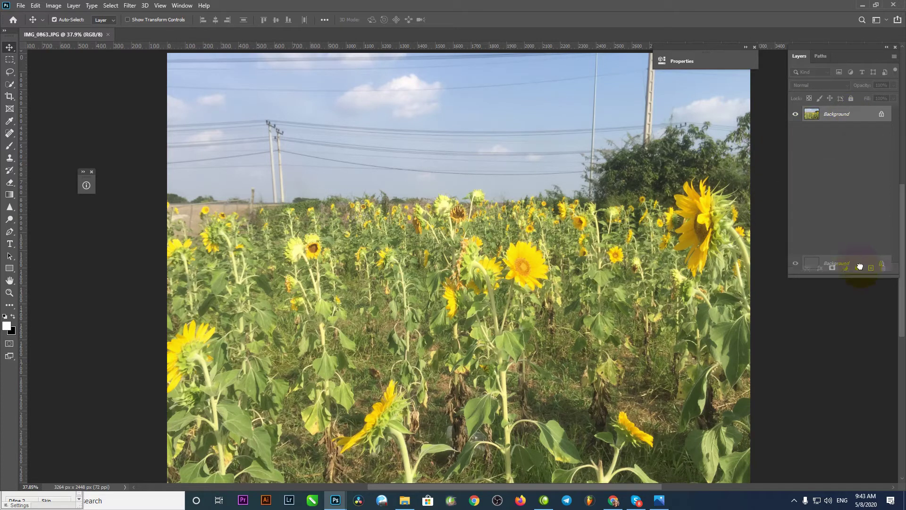
drag(858, 151, 871, 268)
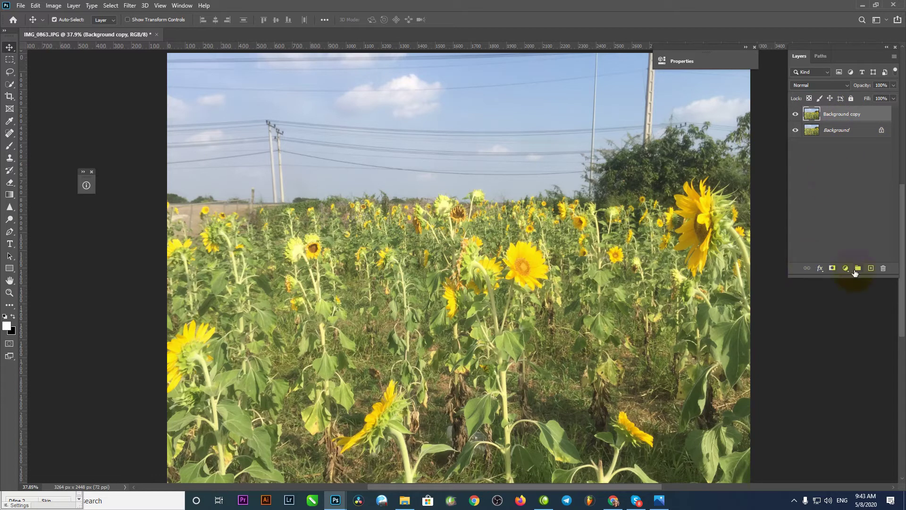
scroll(586, 191, down, 2)
scroll(553, 317, up, 4)
scroll(553, 317, down, 2)
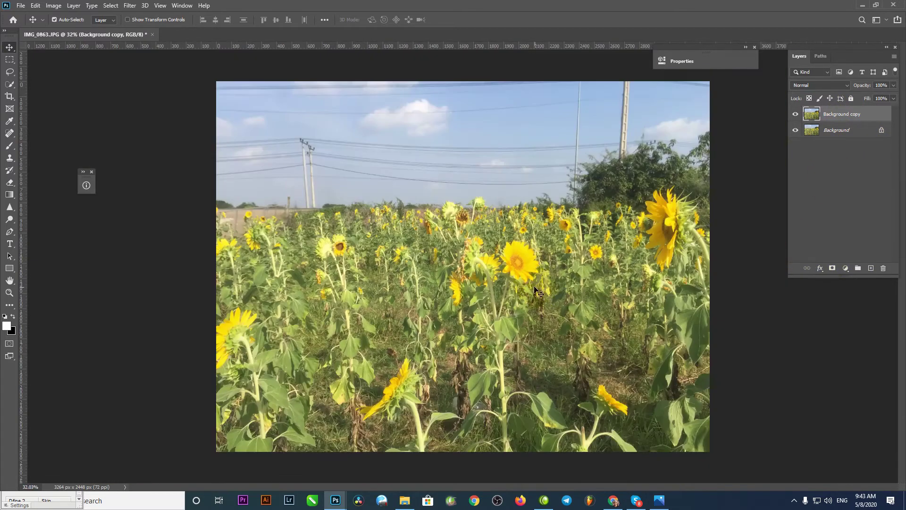
scroll(547, 307, up, 3)
scroll(548, 307, down, 1)
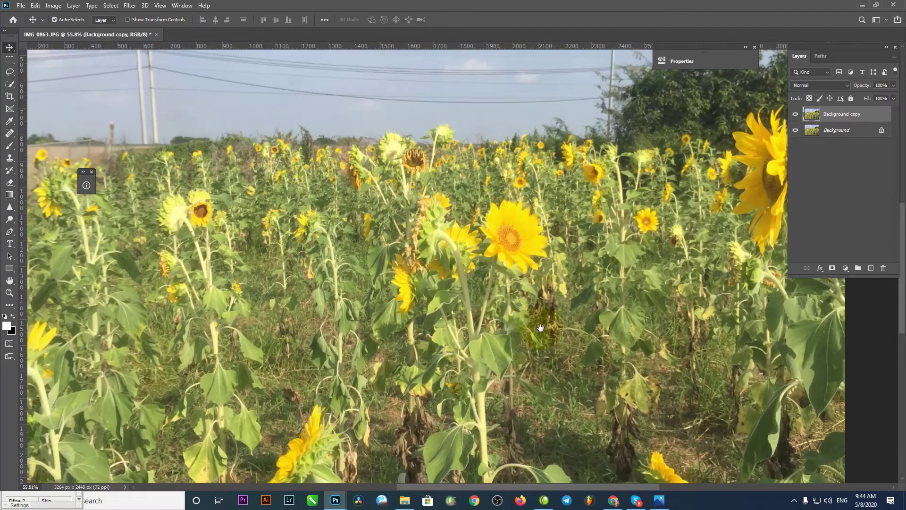
scroll(548, 307, up, 1)
scroll(548, 307, down, 3)
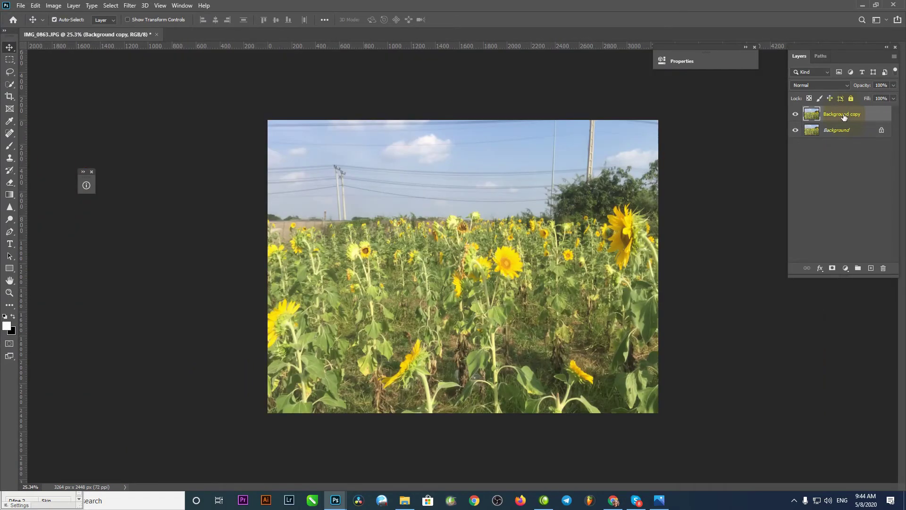
click(845, 268)
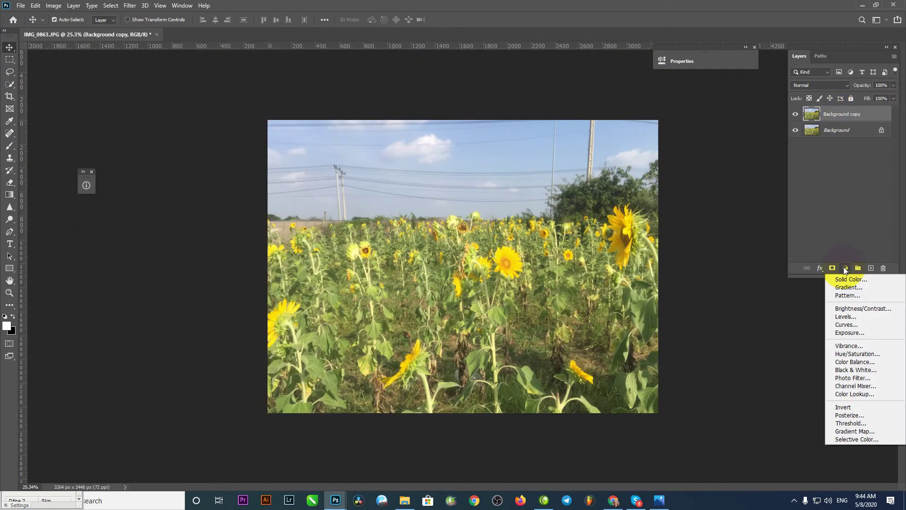
click(765, 347)
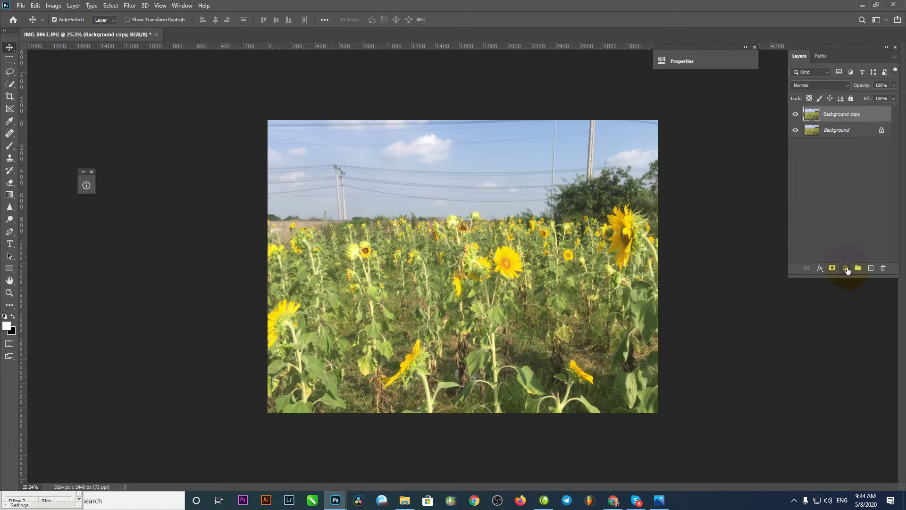
Step: Add a Curves adjustment layer above Background copy and dock its Properties panel beside Layers
click(846, 268)
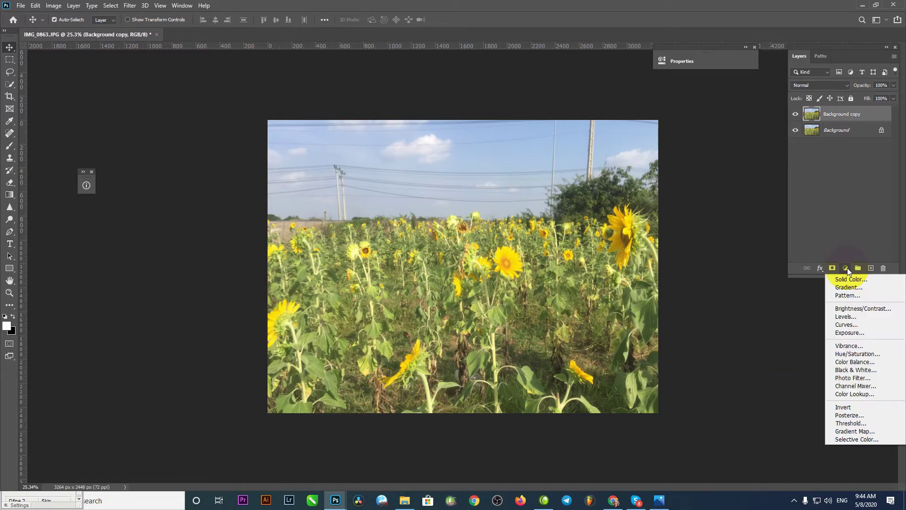
click(839, 324)
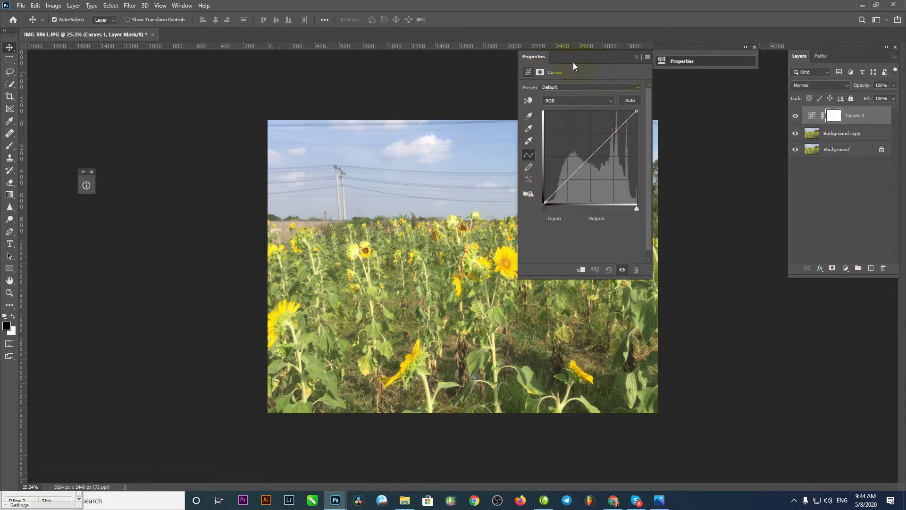
drag(596, 61, 722, 92)
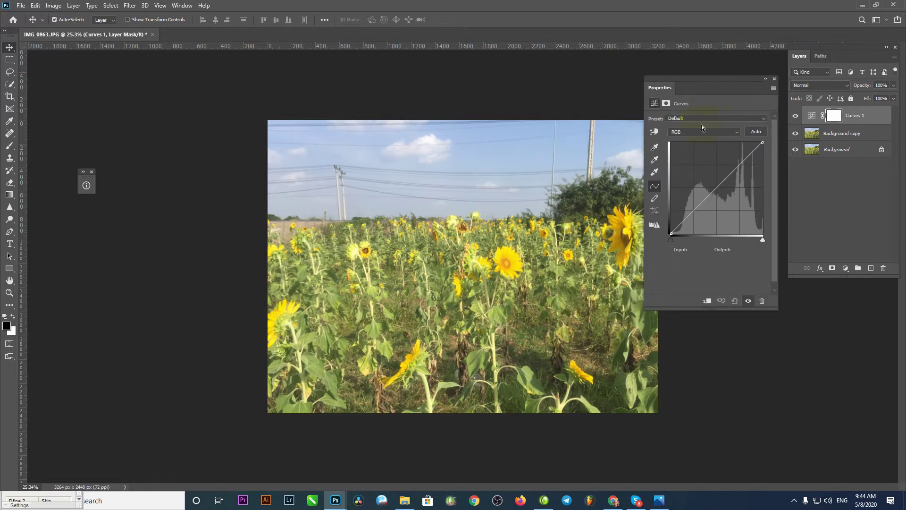
click(773, 89)
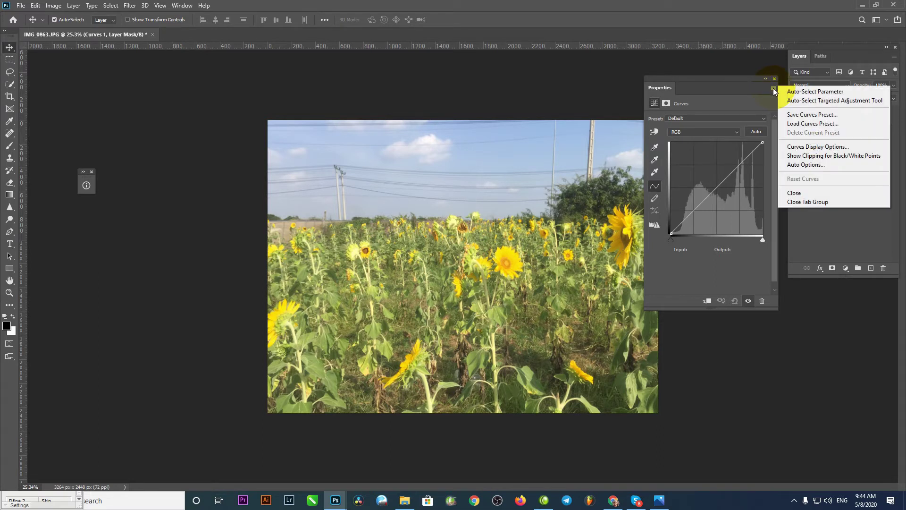
Step: Apply a Curves auto correction using the Find Dark & Light Colors algorithm
click(819, 165)
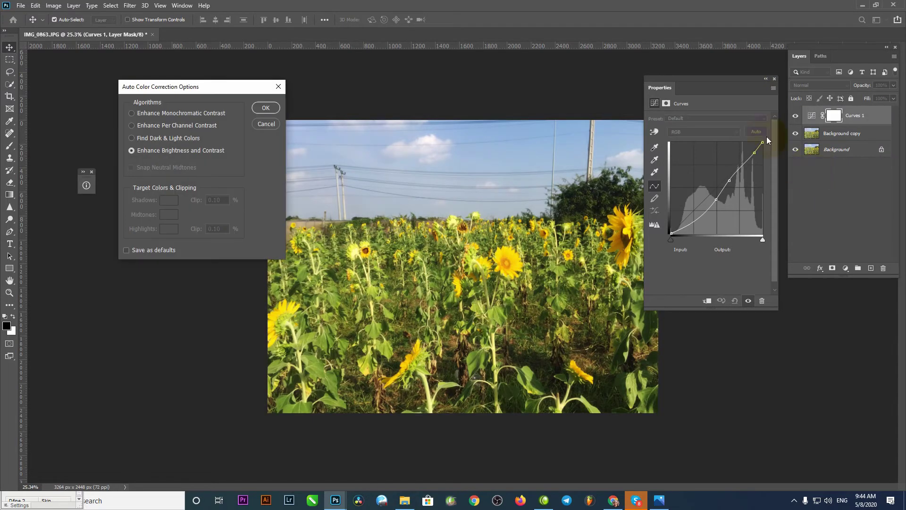
drag(223, 87, 161, 104)
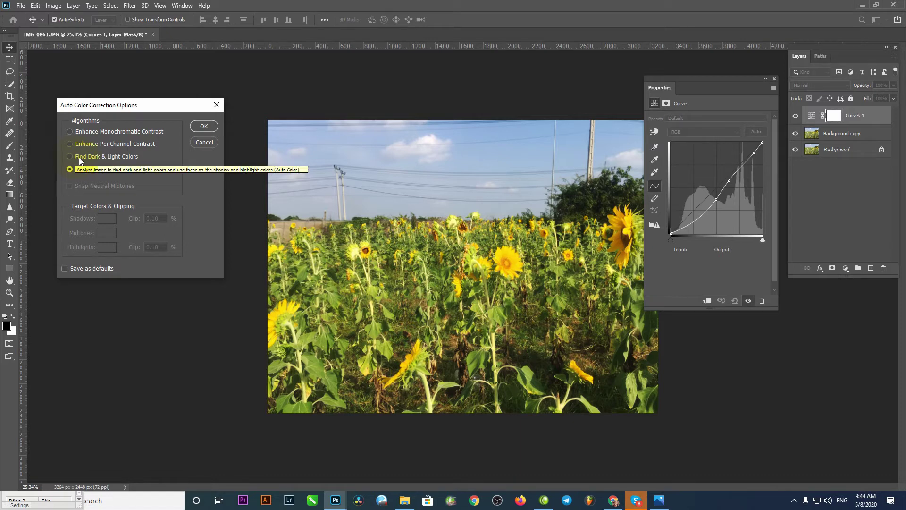
click(70, 157)
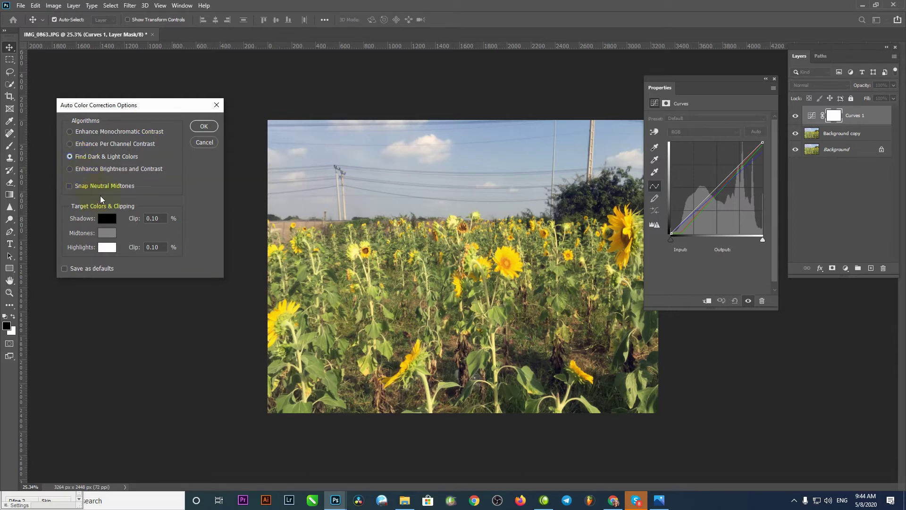
click(70, 131)
click(75, 144)
click(79, 157)
click(203, 127)
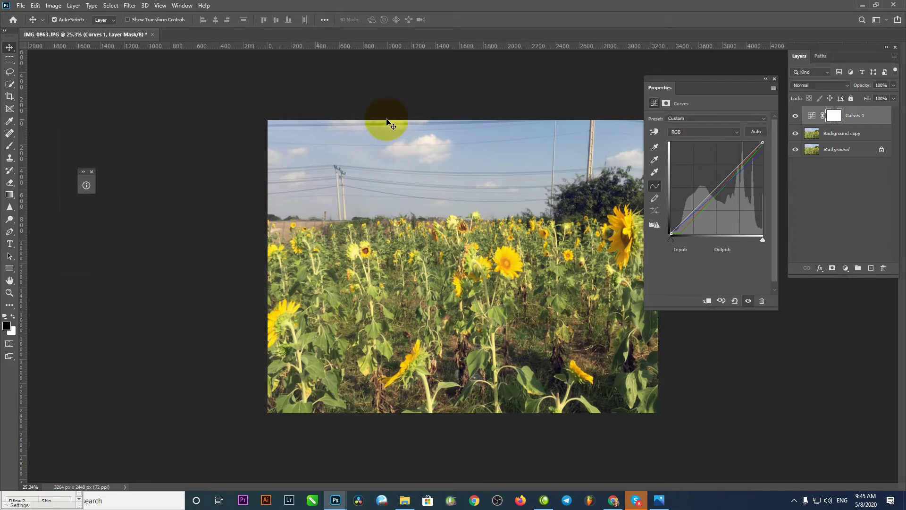
click(766, 80)
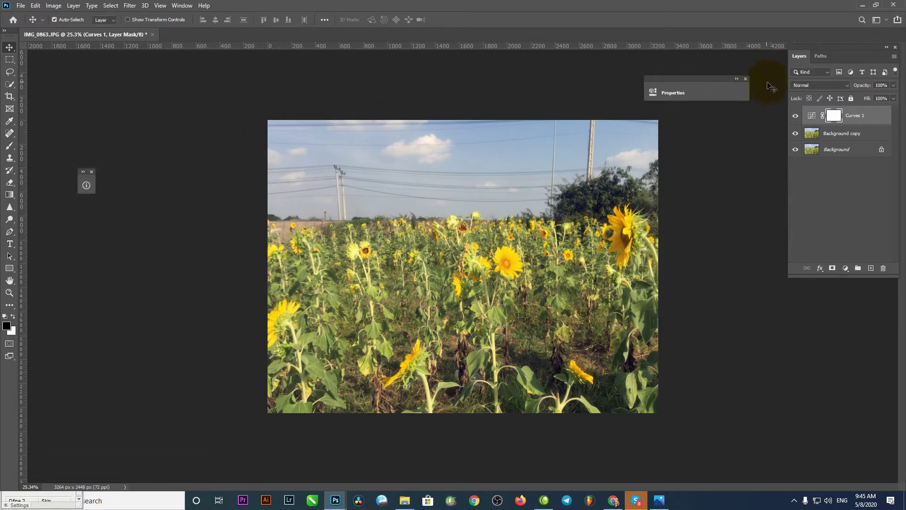
click(804, 120)
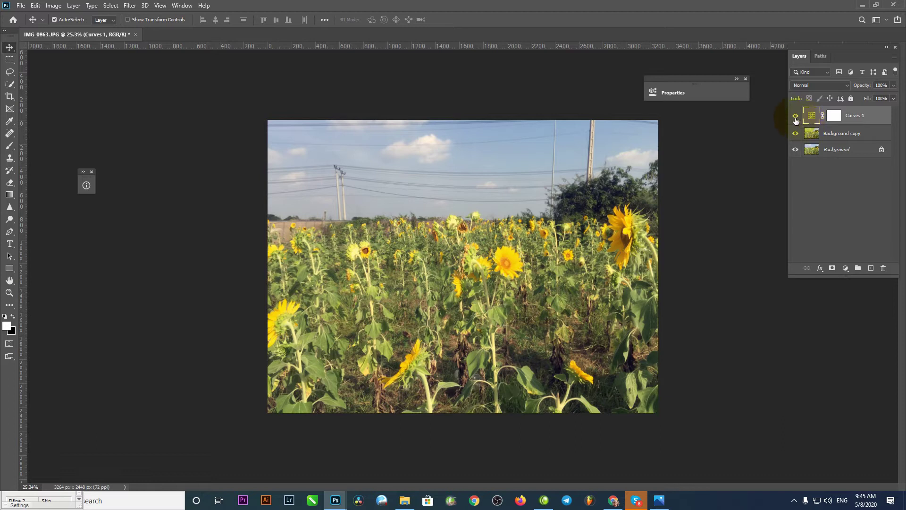
click(796, 119)
click(796, 117)
click(796, 117)
click(796, 117)
click(796, 117)
click(795, 117)
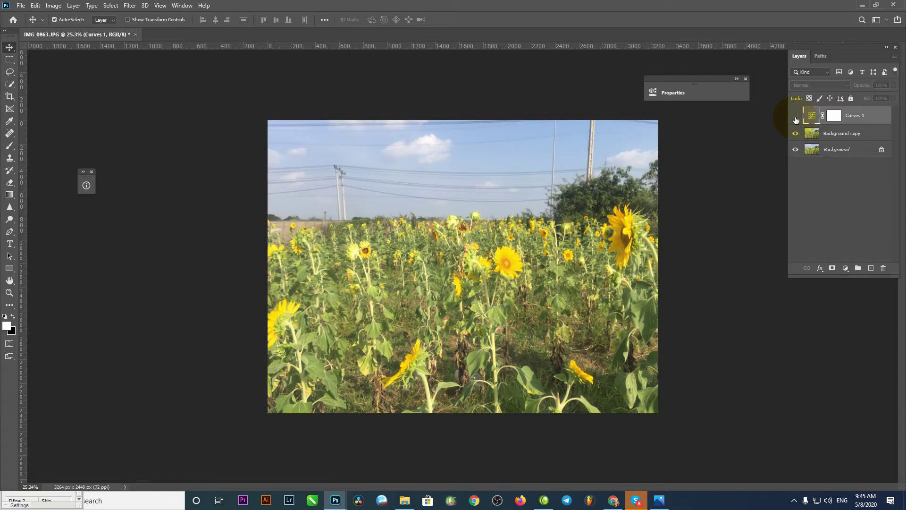
click(796, 117)
click(796, 117)
click(796, 118)
click(796, 117)
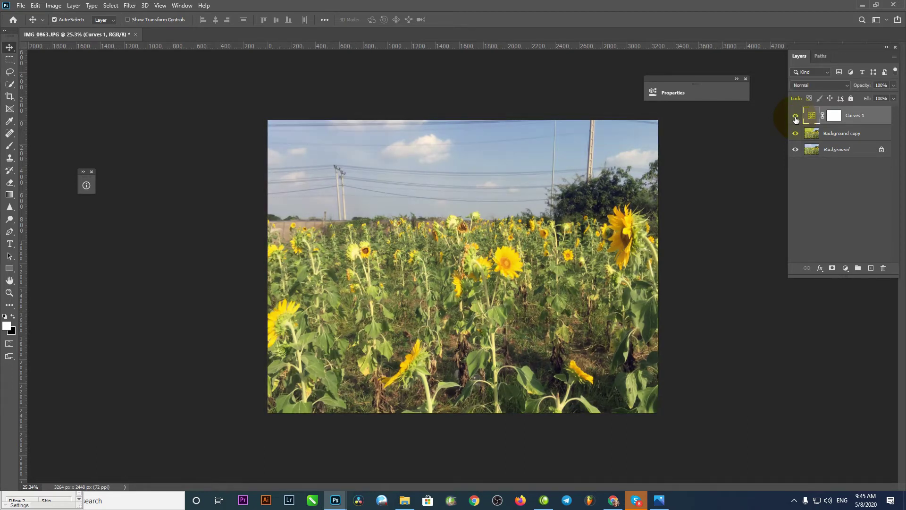
click(796, 117)
click(852, 141)
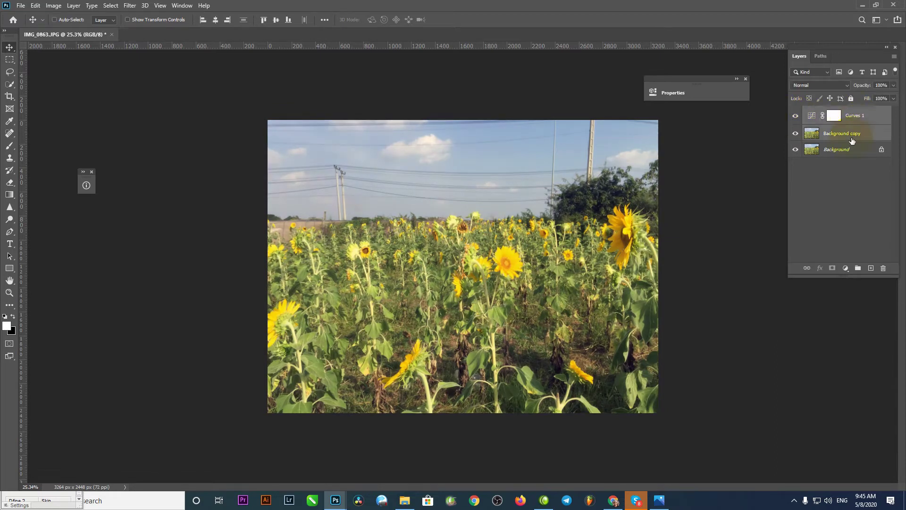
Step: Merge Curves 1 into Background copy with Ctrl+E and reselect the merged Curves 1 layer
key(ctrl+e)
click(828, 172)
scroll(549, 276, up, 1)
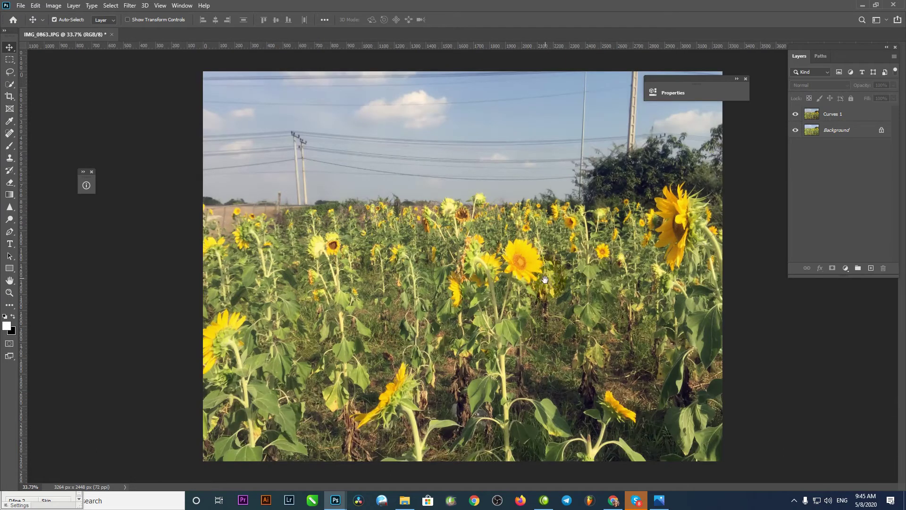
scroll(548, 276, up, 1)
scroll(549, 276, down, 1)
scroll(549, 276, down, 1)
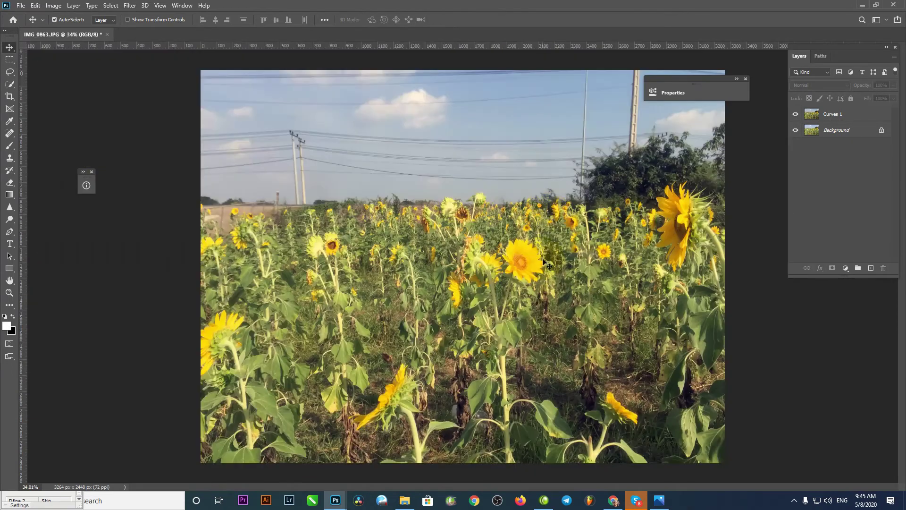
click(847, 116)
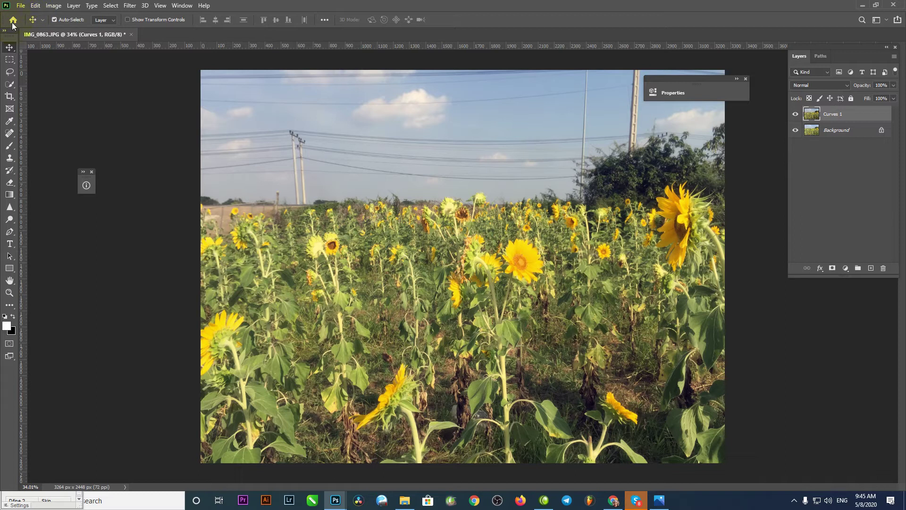
Step: Open the Camera Raw Filter on the merged Curves 1 layer and shift its window left
click(128, 6)
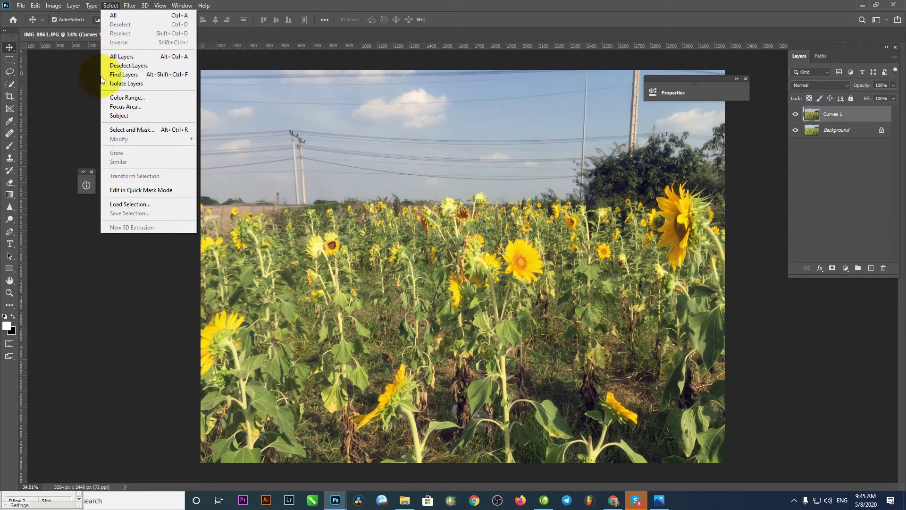
click(92, 61)
click(130, 5)
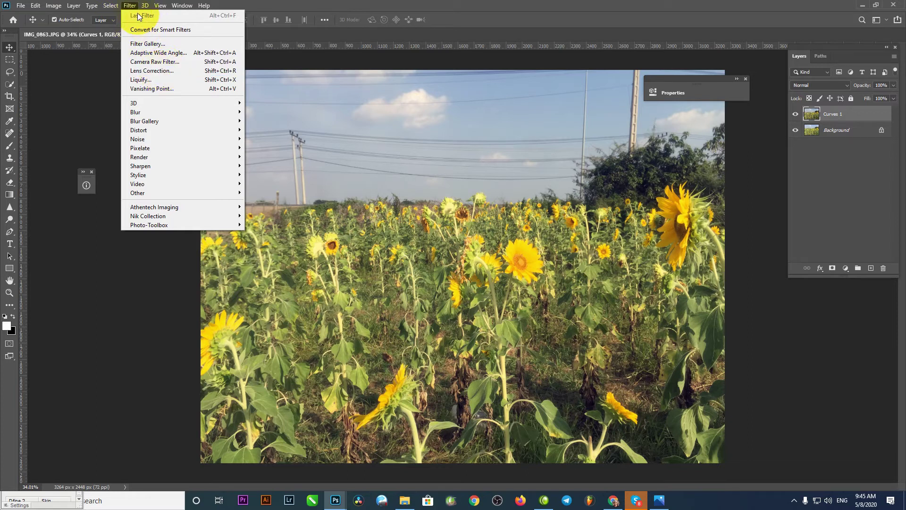
click(145, 66)
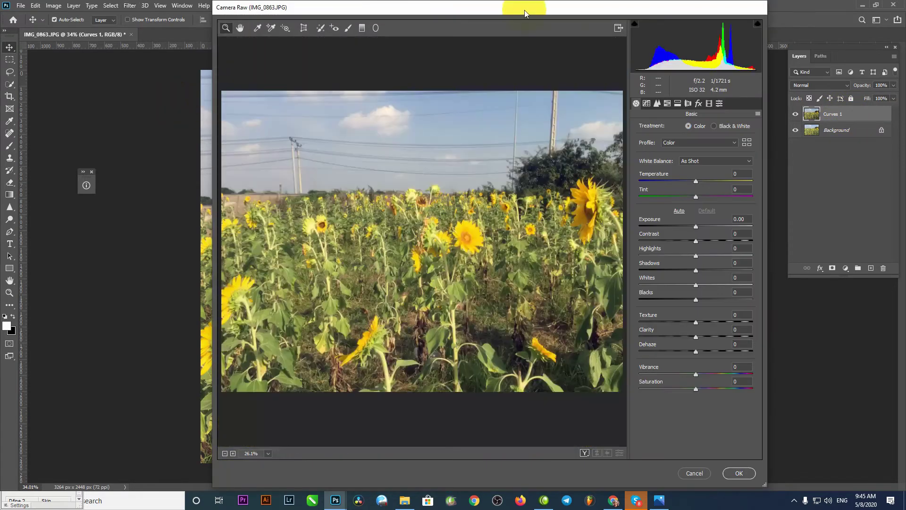
drag(625, 7, 585, 7)
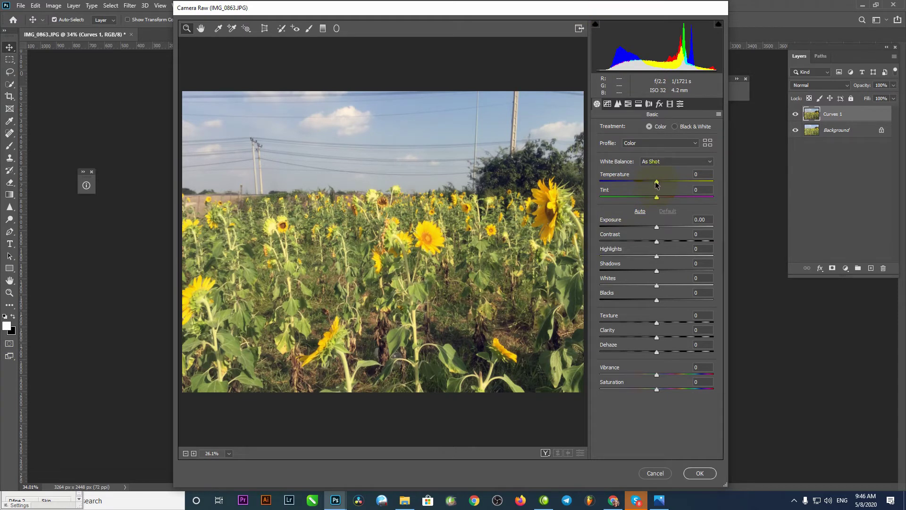
Step: Try the Auto and Custom white balance presets, then return to As Shot
click(675, 162)
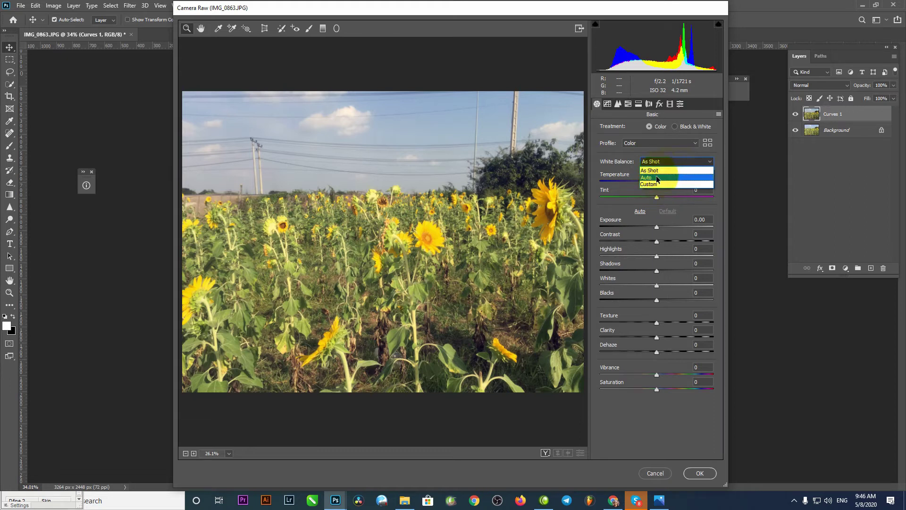
click(660, 177)
click(670, 163)
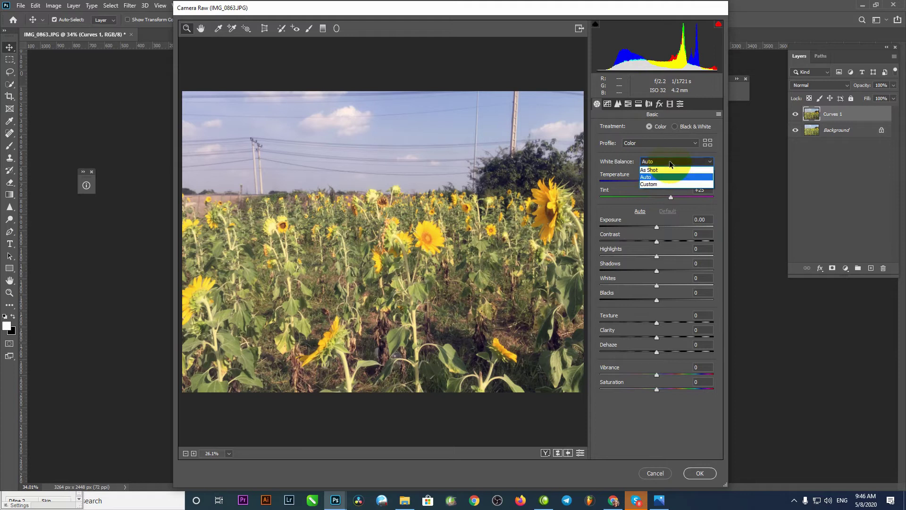
click(659, 171)
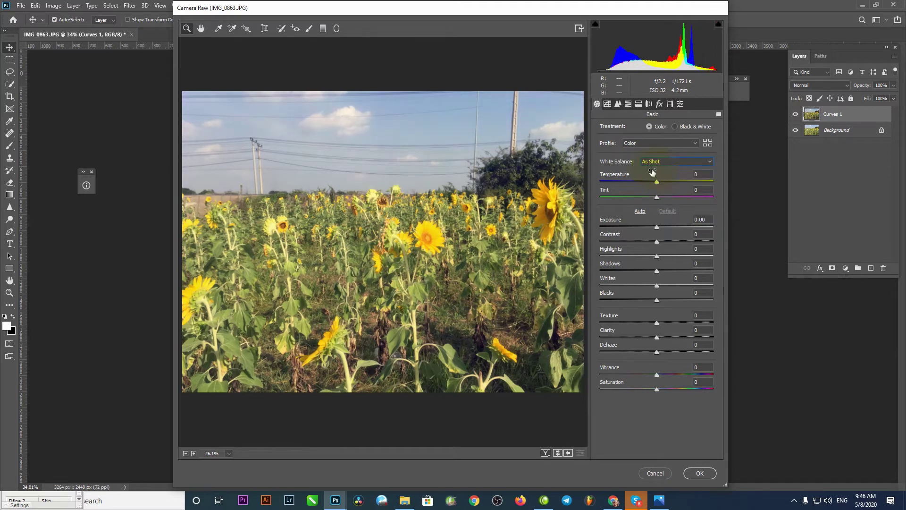
click(668, 163)
click(656, 183)
click(668, 163)
click(659, 171)
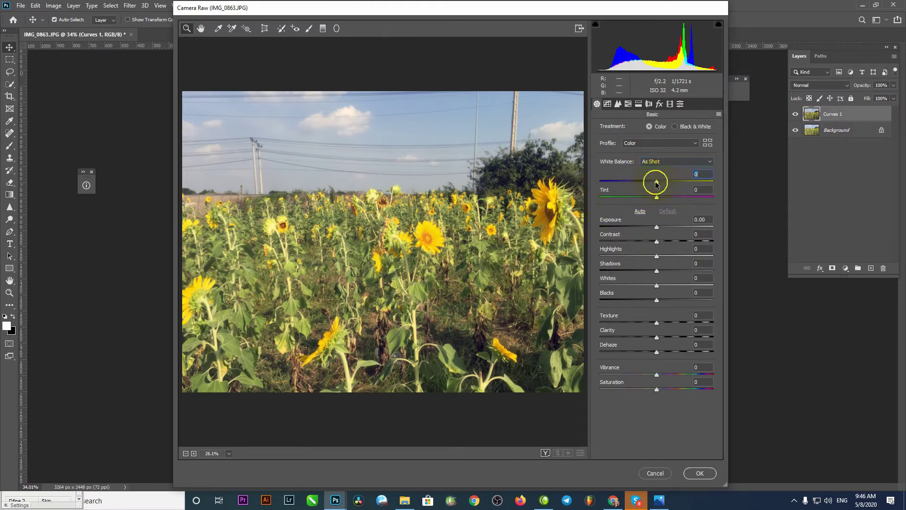
Step: Set Temperature to -5 and Tint to +5, keeping Exposure at 0.00
mouse_move(657, 182)
mouse_down()
mouse_move(663, 197)
mouse_move(664, 182)
mouse_move(678, 179)
mouse_move(657, 183)
mouse_up()
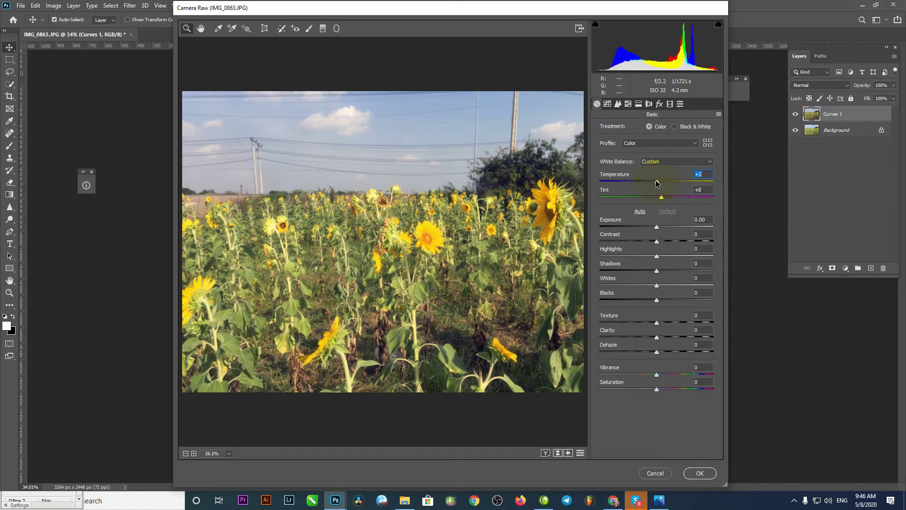
drag(656, 183, 660, 199)
drag(651, 182, 653, 183)
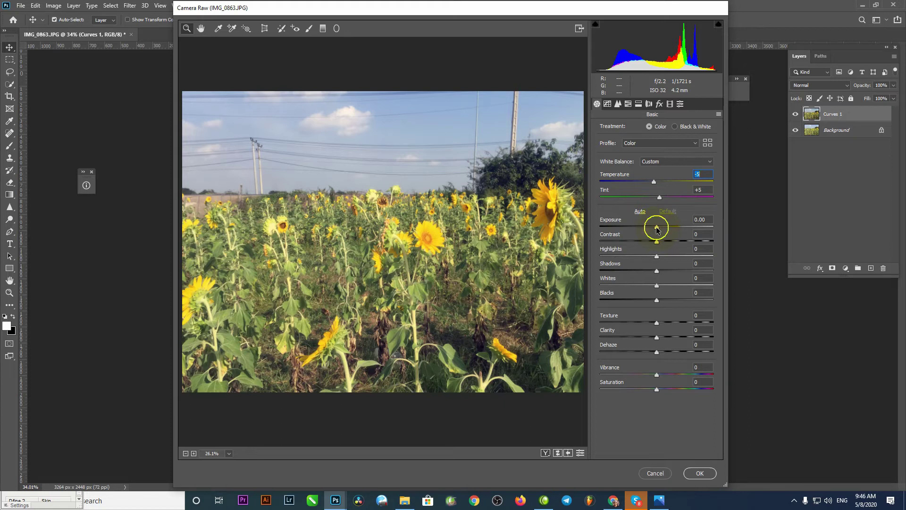
drag(657, 228, 656, 229)
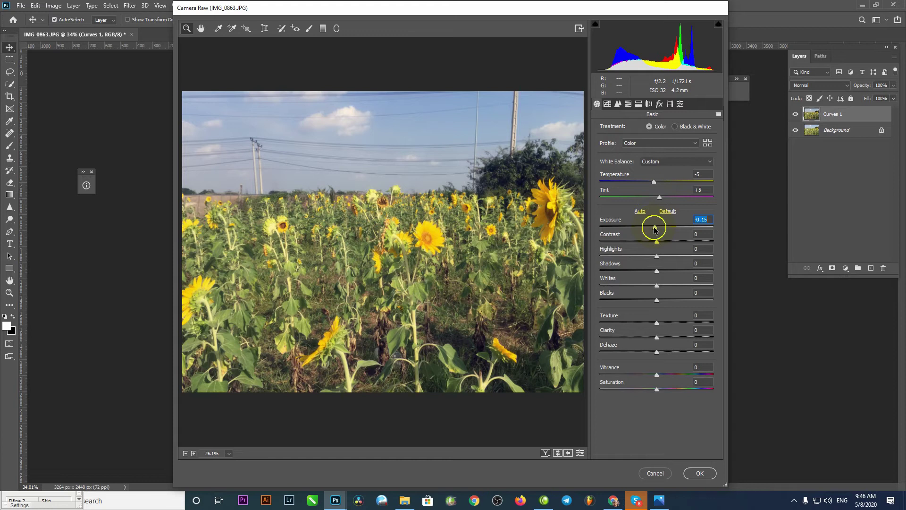
drag(655, 230, 656, 230)
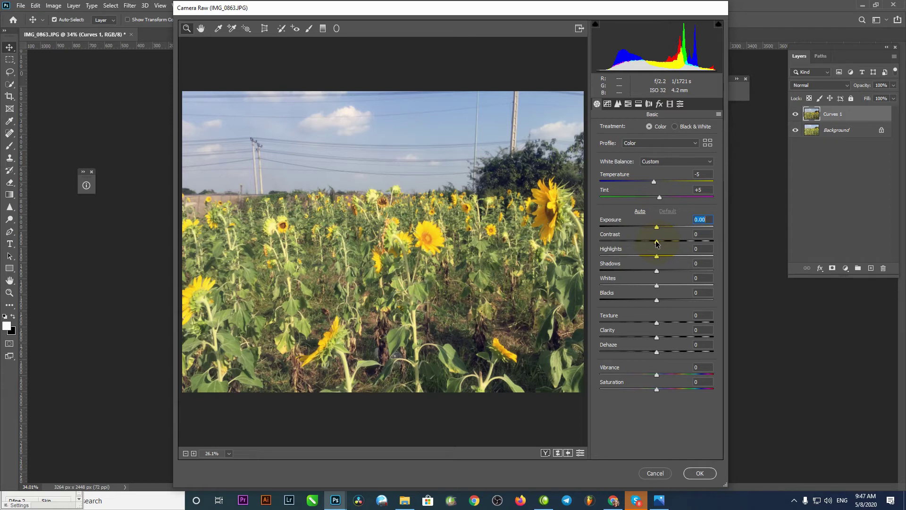
Step: Set Basic sliders to Contrast +6, Highlights -18, Whites +18, Shadows +62, Texture +8, Clarity +7
drag(658, 242, 660, 242)
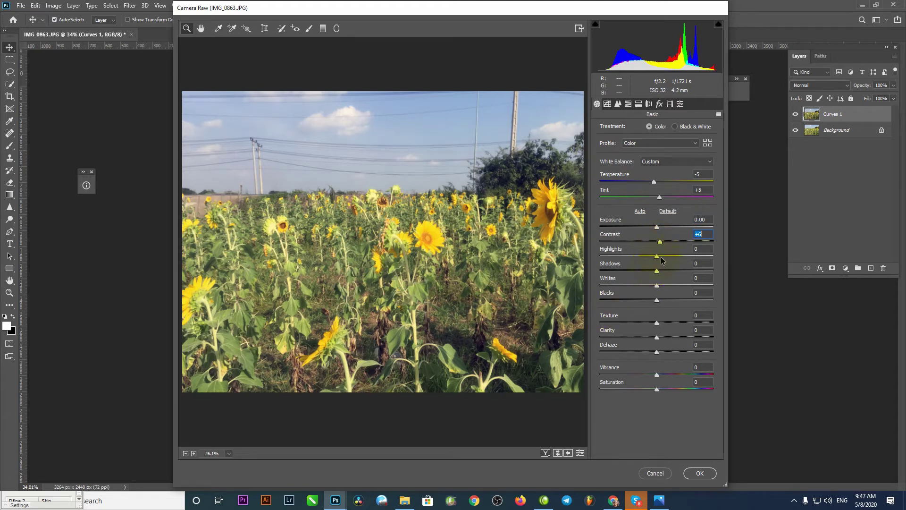
drag(656, 256, 637, 254)
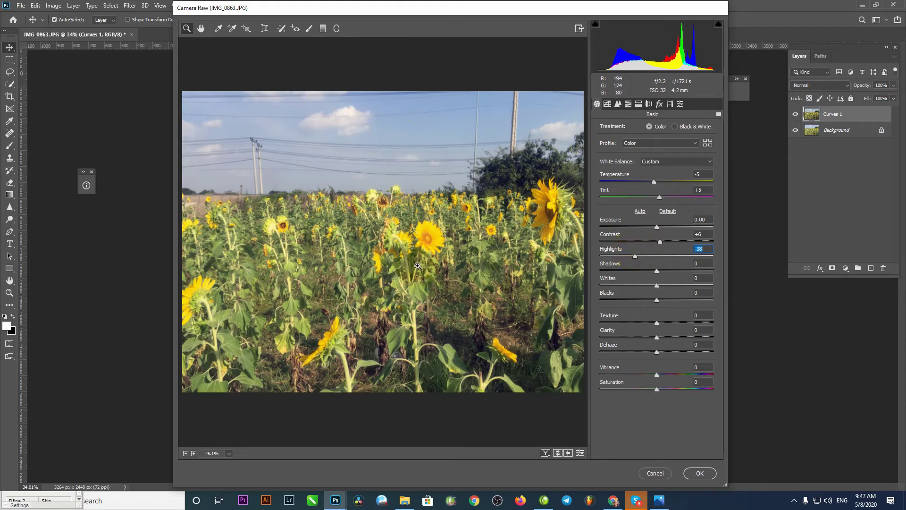
drag(636, 258, 647, 257)
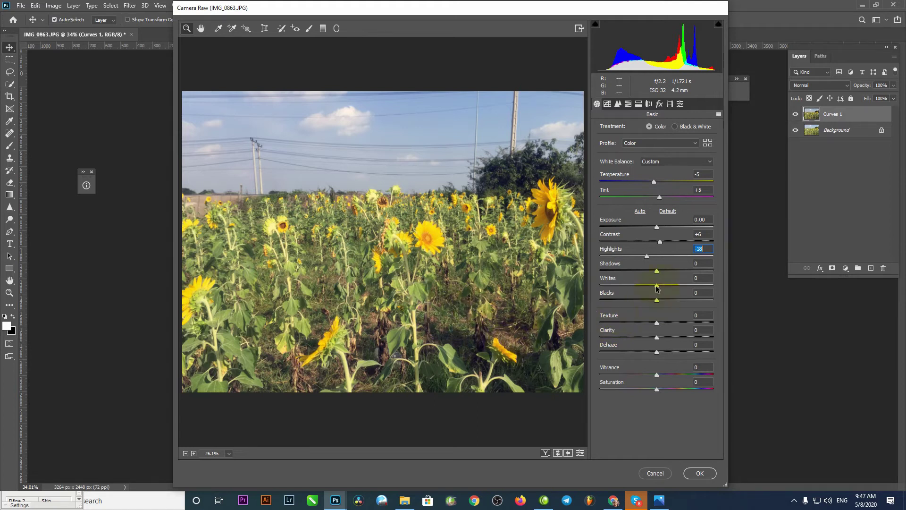
drag(658, 286, 668, 285)
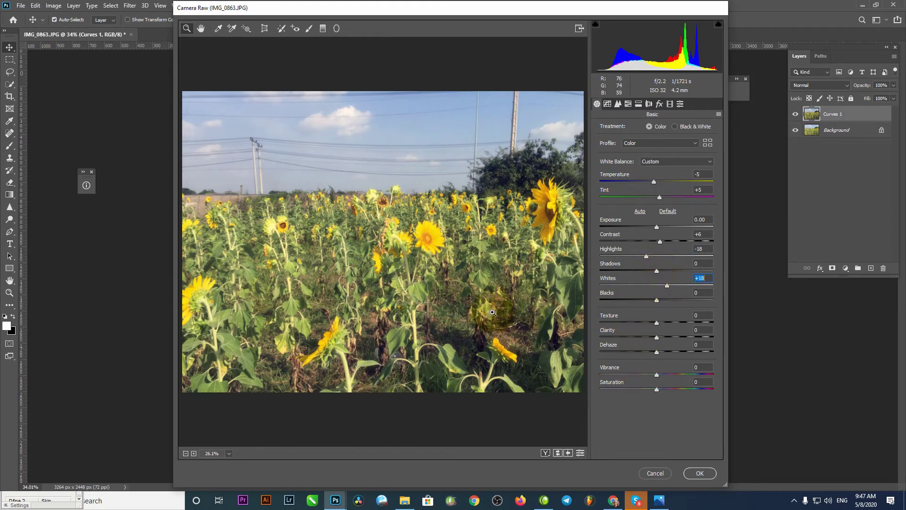
drag(657, 271, 692, 272)
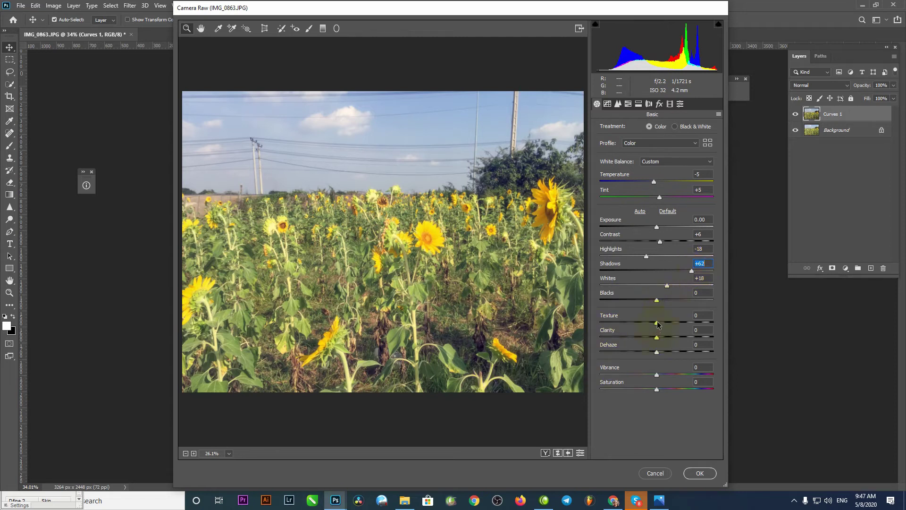
drag(657, 324, 661, 324)
drag(658, 337, 662, 339)
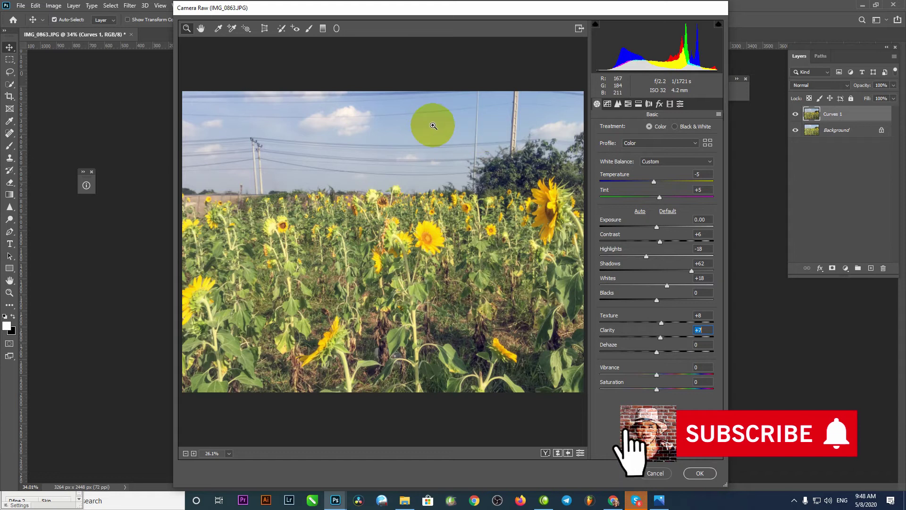
Step: Set Dehaze to +24, Vibrance to +13 and Saturation to +1
click(658, 352)
mouse_move(658, 353)
mouse_down()
mouse_move(687, 349)
mouse_move(671, 349)
mouse_up()
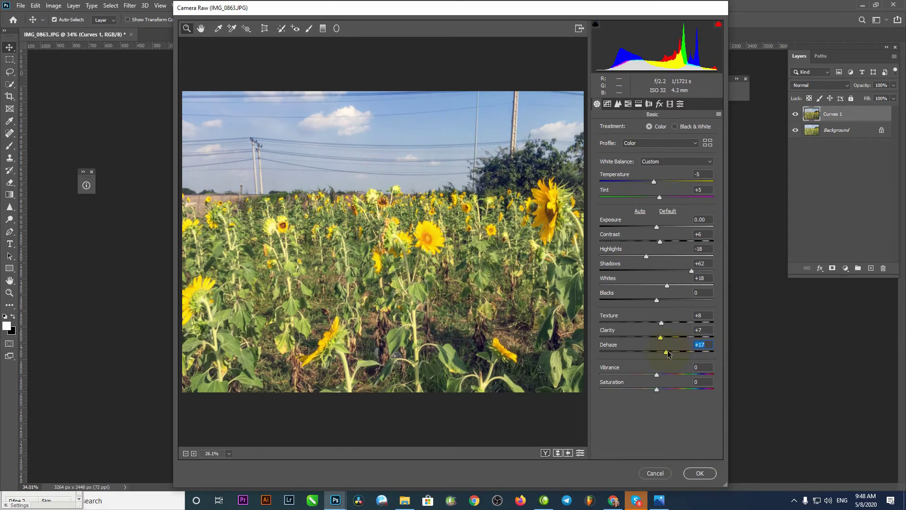
drag(668, 353, 671, 352)
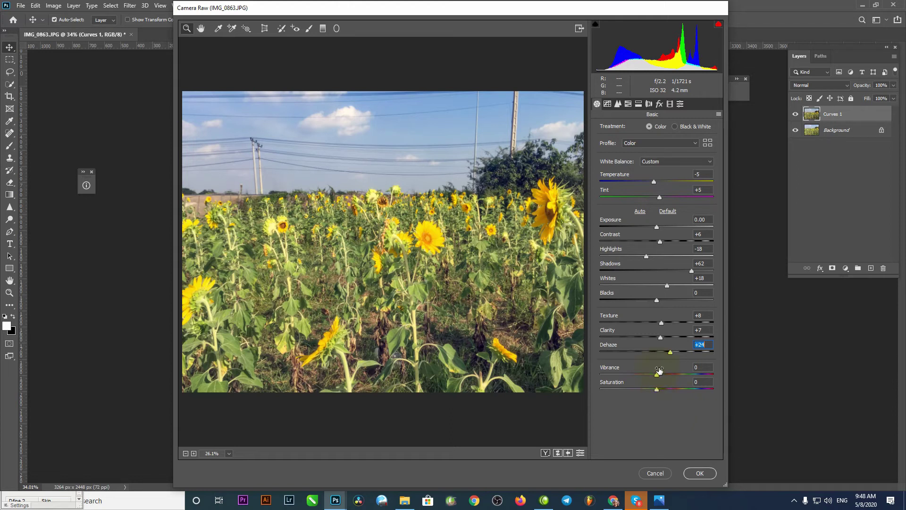
mouse_move(658, 376)
mouse_down()
mouse_move(671, 376)
mouse_move(663, 390)
mouse_up()
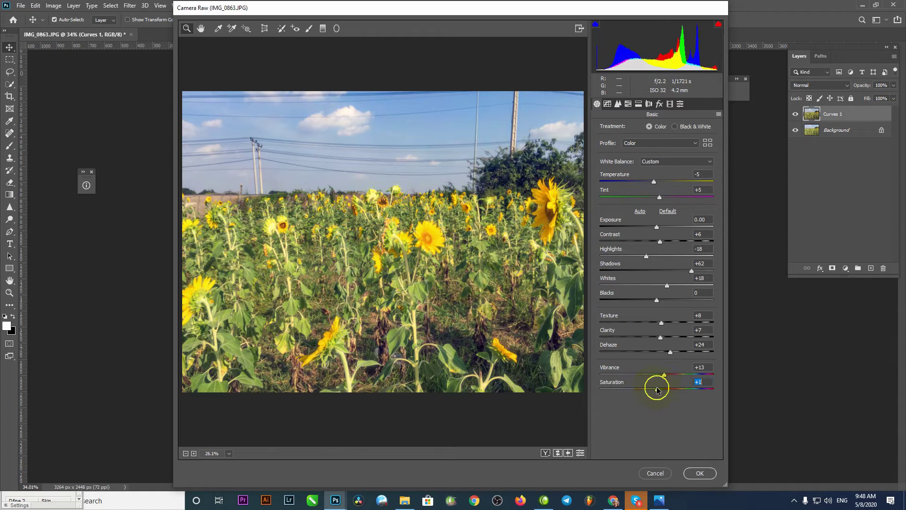
drag(662, 390, 658, 390)
Step: Raise Shadows to +82 and lower Texture to -6 and Clarity to -2
drag(692, 271, 704, 270)
drag(661, 323, 653, 324)
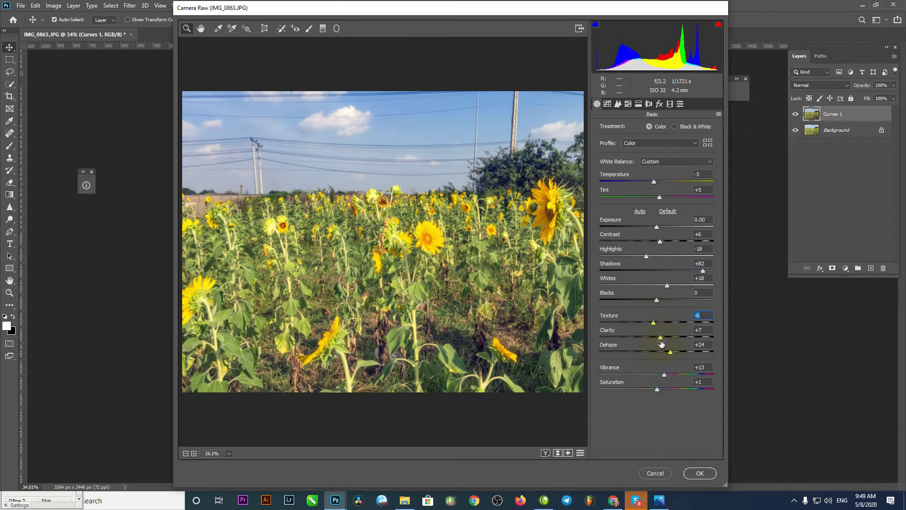
drag(660, 338, 655, 338)
Step: Set Blacks -11, Tint -10, Vibrance +15 and Saturation +3, with Temperature at -8
click(657, 301)
drag(656, 301, 650, 300)
drag(660, 198, 650, 197)
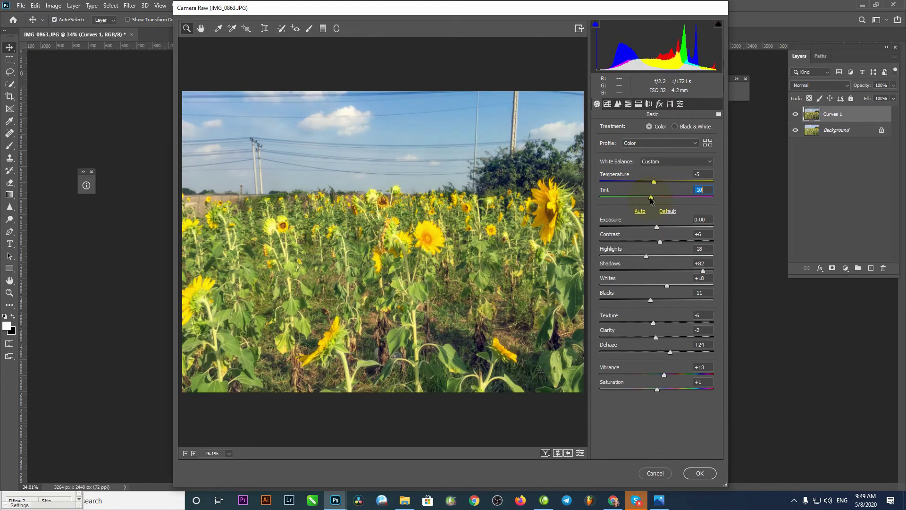
drag(650, 198, 649, 198)
drag(650, 202, 653, 182)
drag(653, 198, 651, 199)
click(665, 375)
drag(667, 376, 660, 391)
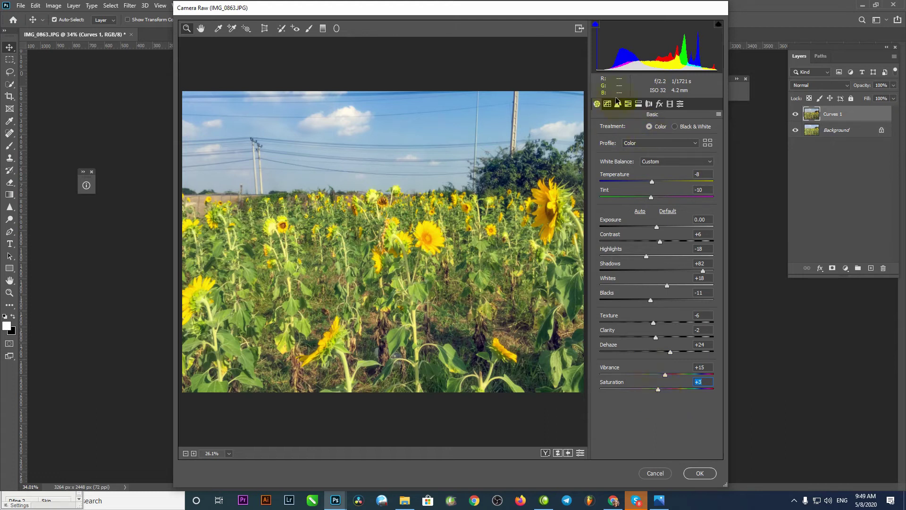
Step: Browse the Presets, Lens Corrections and Split Toning panels in Camera Raw
click(679, 105)
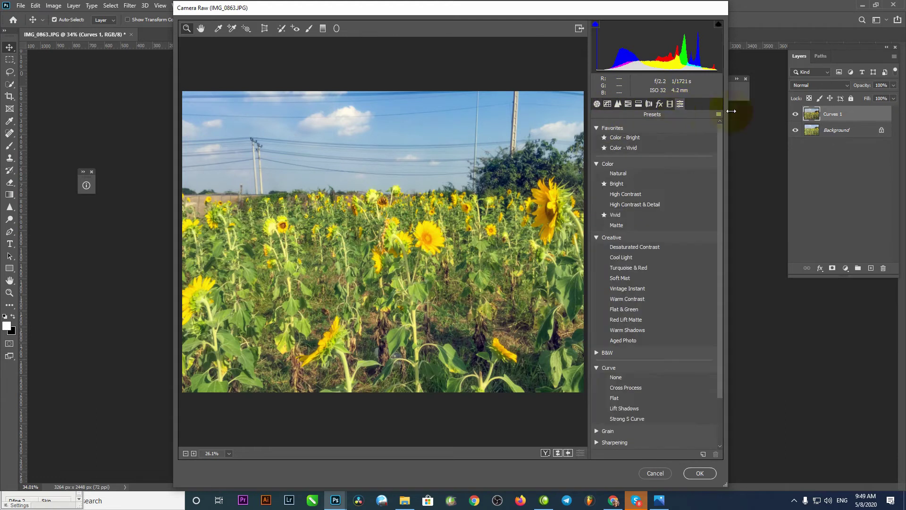
click(660, 105)
click(649, 106)
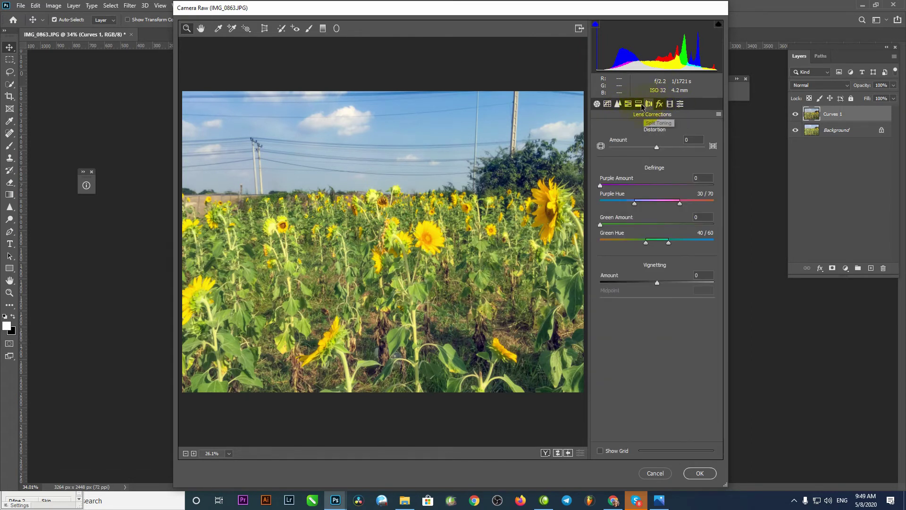
click(640, 105)
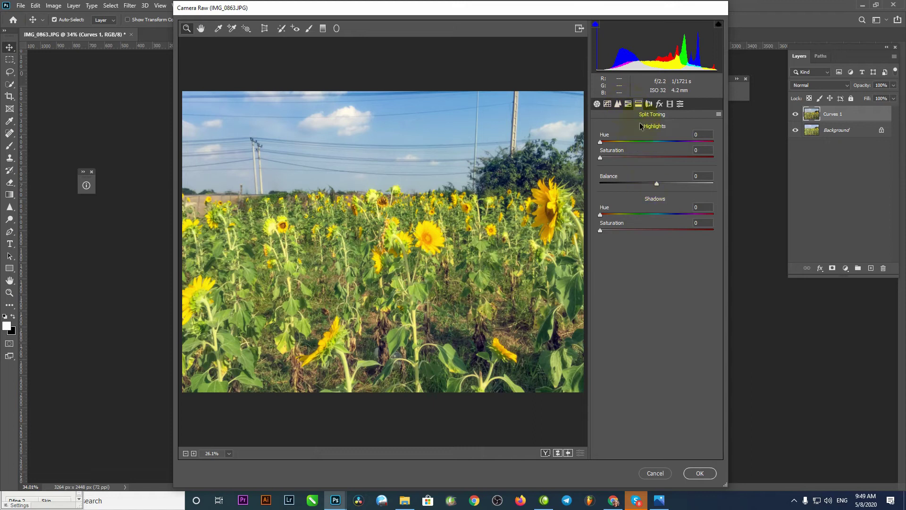
Step: Set HSL luminance to Yellows +11, Greens -9 and Blues +2
click(629, 105)
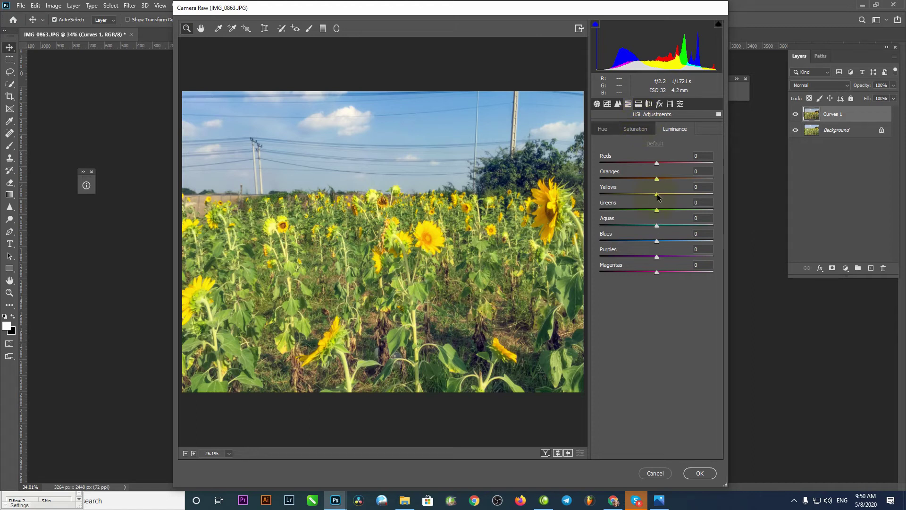
drag(658, 195, 663, 196)
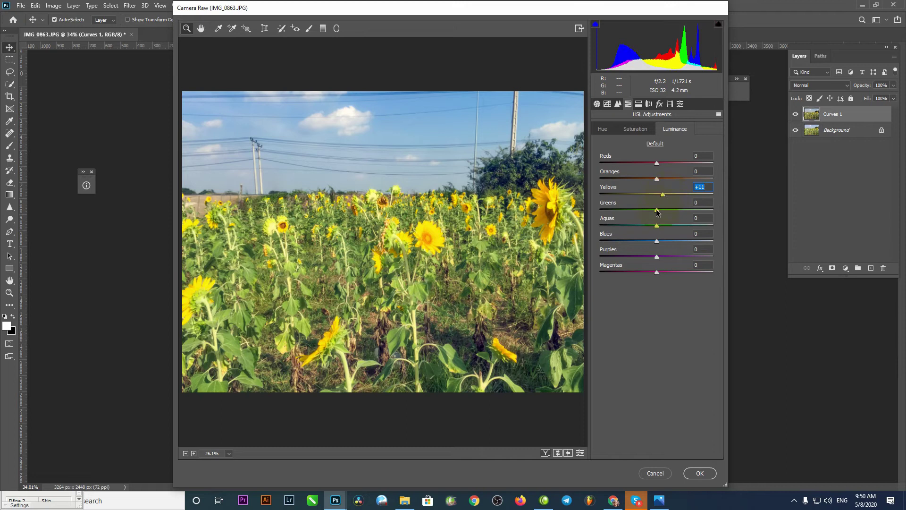
click(657, 210)
mouse_move(657, 210)
mouse_down()
mouse_move(677, 210)
mouse_move(624, 214)
mouse_up()
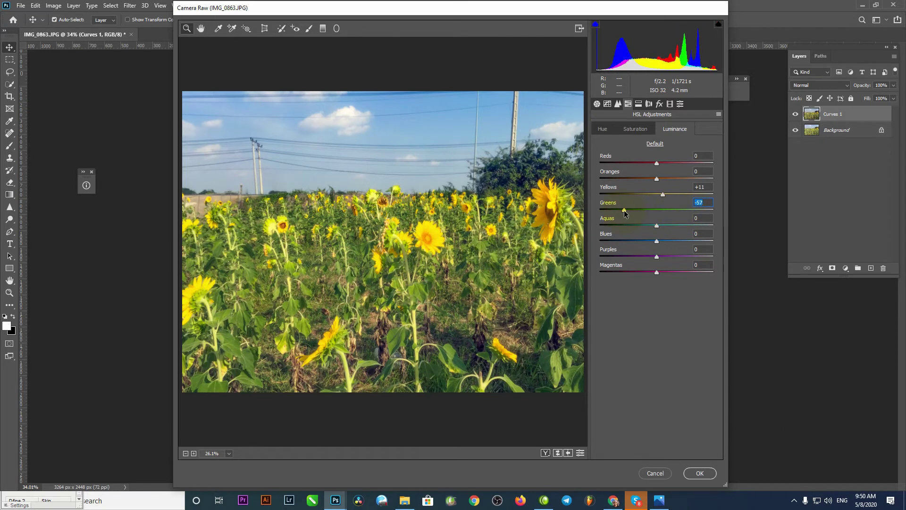
mouse_move(624, 213)
mouse_down()
mouse_move(668, 214)
mouse_move(655, 213)
mouse_up()
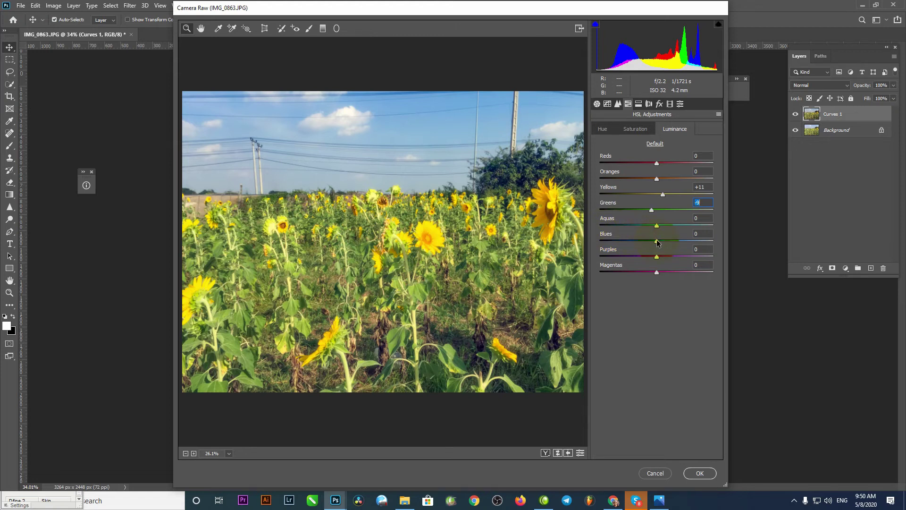
drag(657, 242, 657, 243)
Step: Set the parametric tone curve to Lights +5, Shadows +2, Highlights -3, then pick the Graduated Filter
click(608, 105)
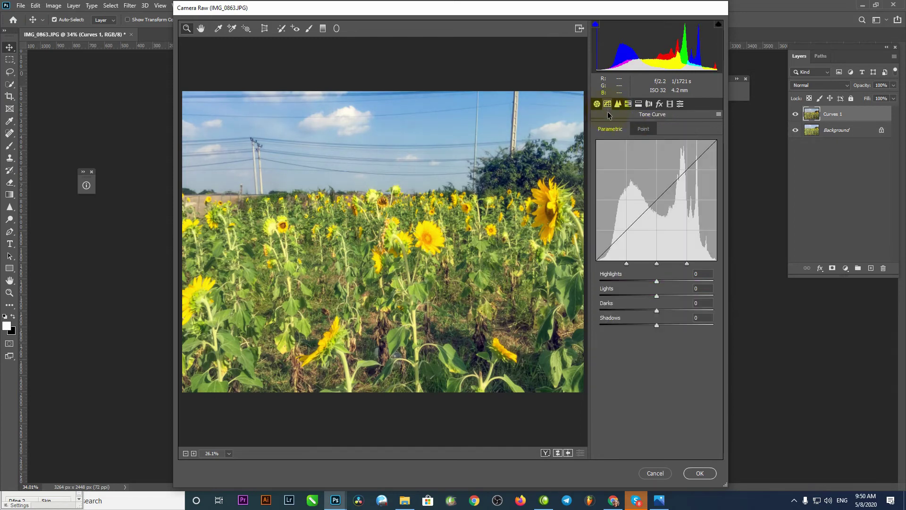
click(640, 232)
click(657, 296)
drag(656, 296, 662, 293)
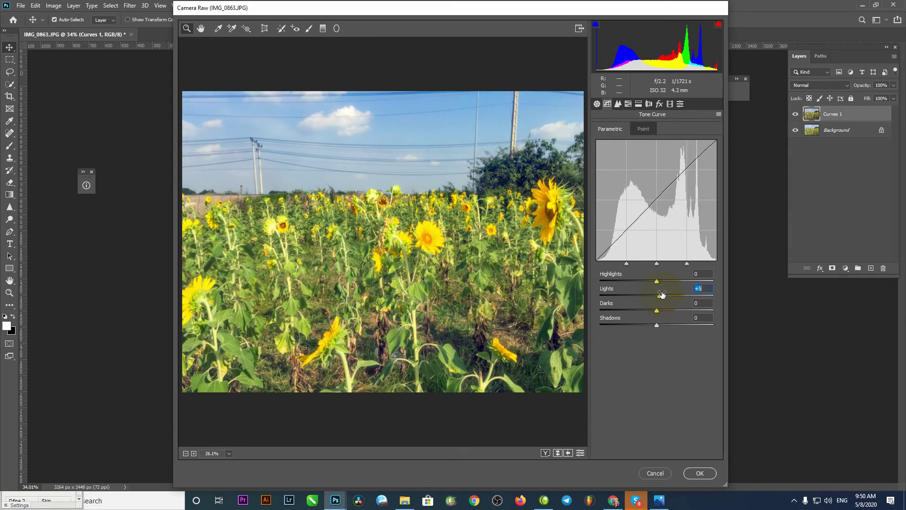
drag(656, 326, 660, 326)
drag(659, 325, 658, 326)
drag(657, 281, 652, 282)
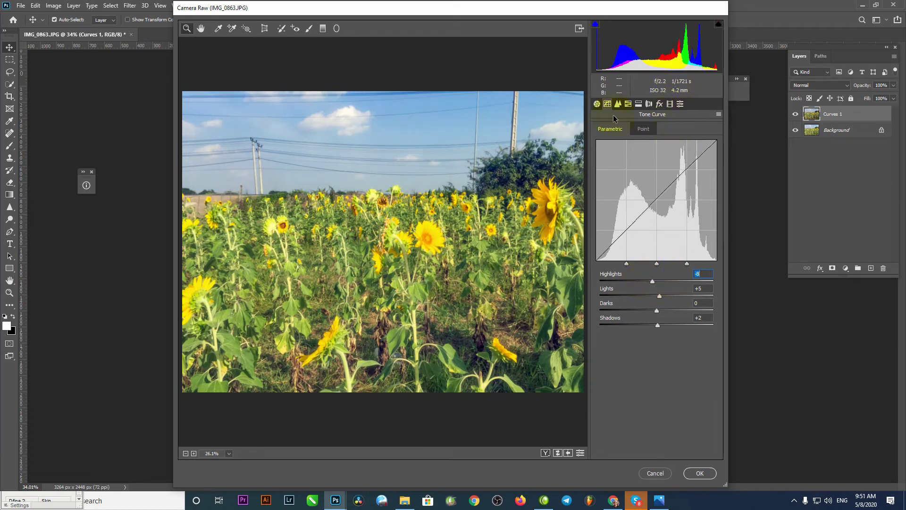
click(323, 29)
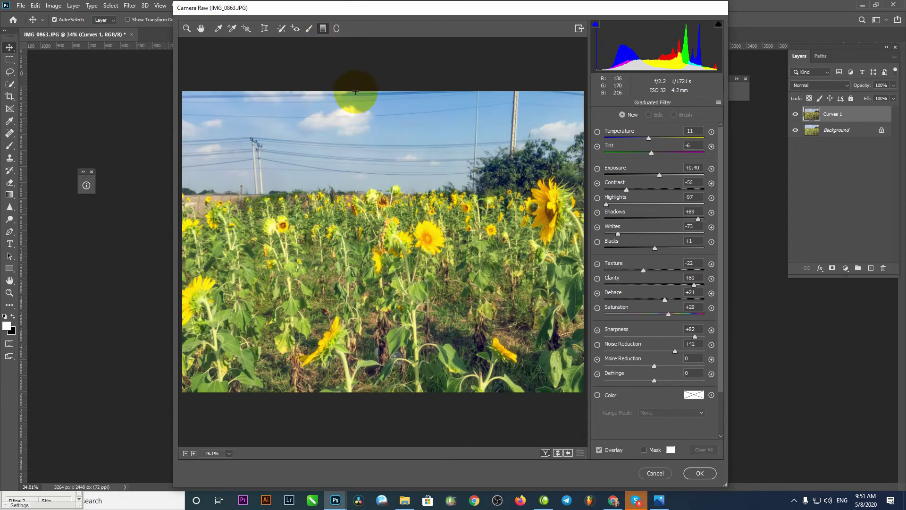
Step: Draw a graduated filter down over the sky with Dehaze +14 and Saturation +21
mouse_move(355, 92)
mouse_down()
mouse_move(375, 240)
mouse_move(368, 217)
mouse_up()
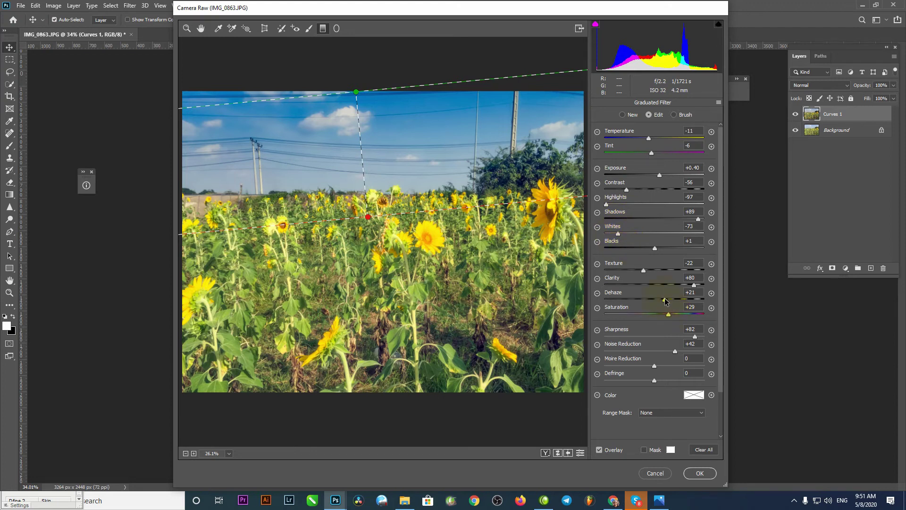
drag(664, 299, 662, 299)
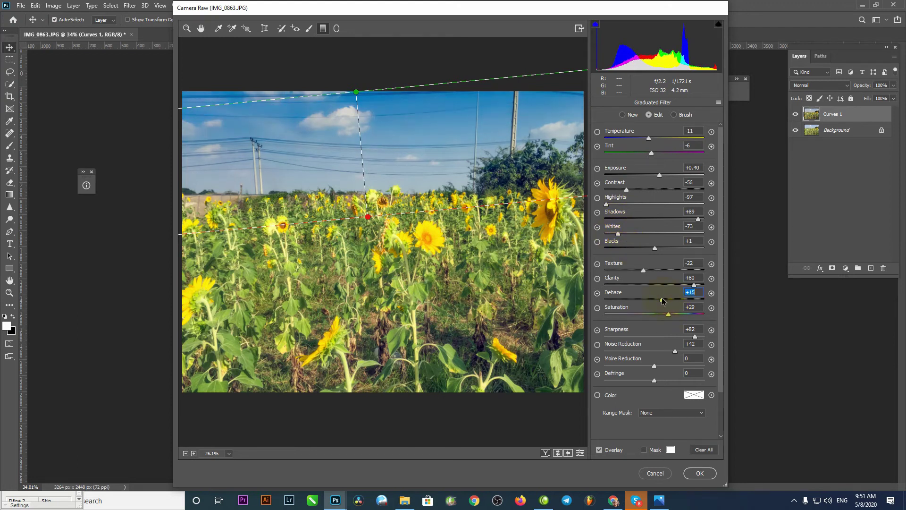
drag(668, 316, 665, 314)
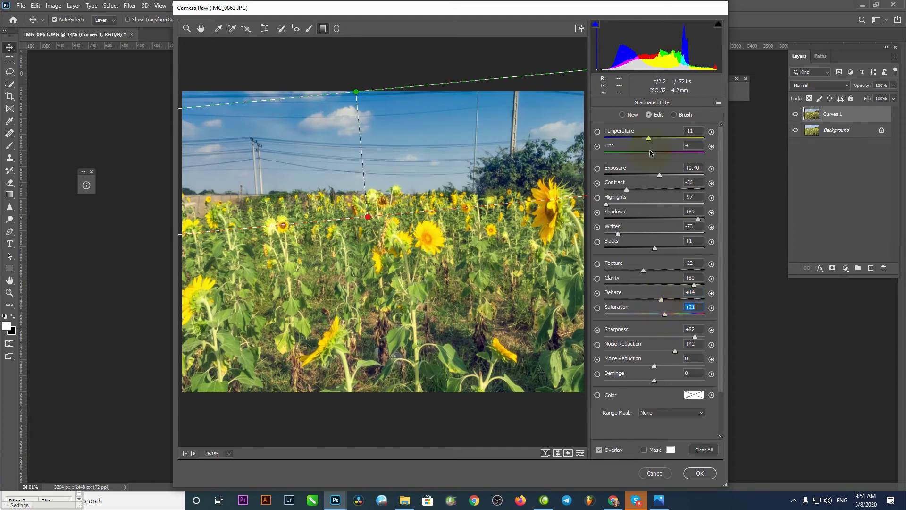
Step: Set the sky filter to Exposure +0.30, Contrast +8, Shadows +100 and Whites -48
drag(660, 174, 658, 175)
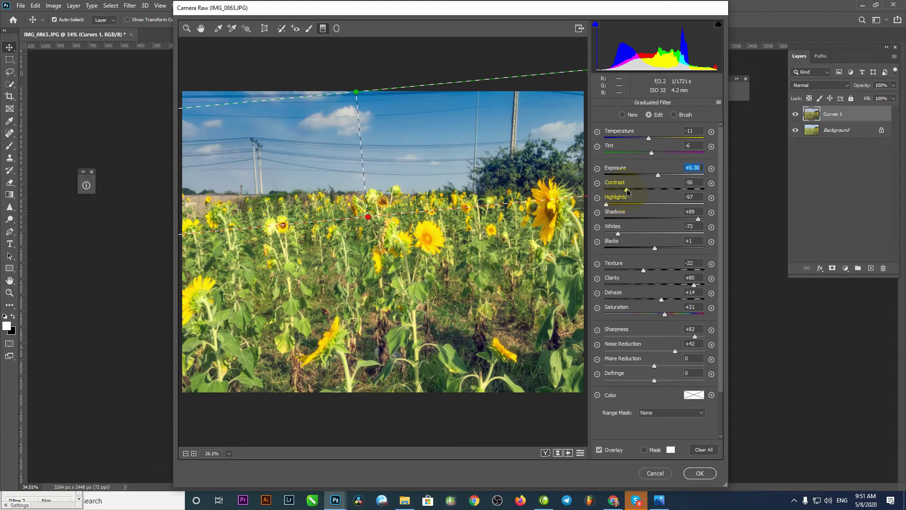
mouse_move(627, 189)
mouse_down()
mouse_move(676, 188)
mouse_move(659, 191)
mouse_up()
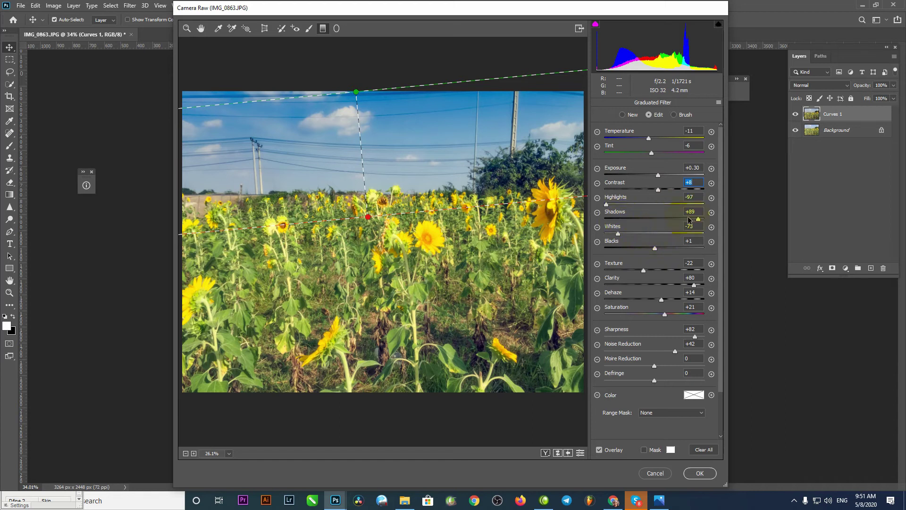
drag(698, 219, 705, 219)
mouse_move(618, 233)
mouse_down()
mouse_move(643, 232)
mouse_move(605, 234)
mouse_up()
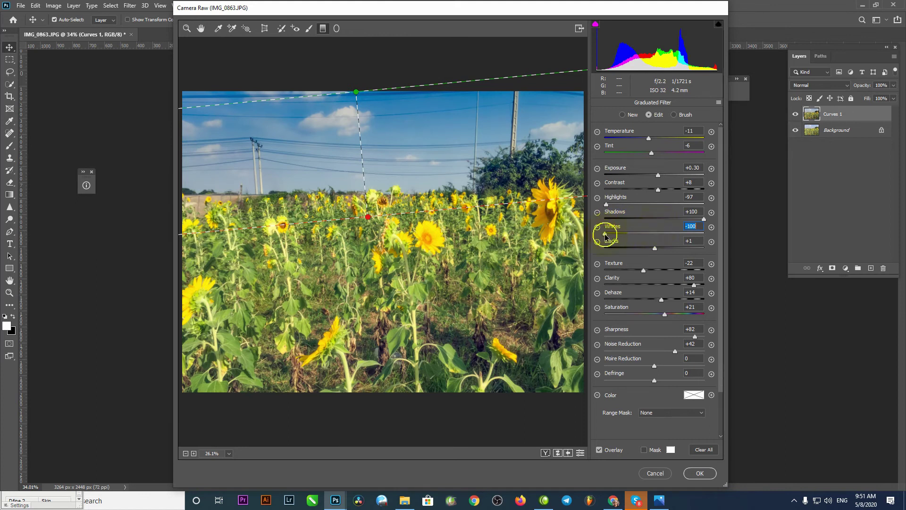
drag(605, 233, 633, 237)
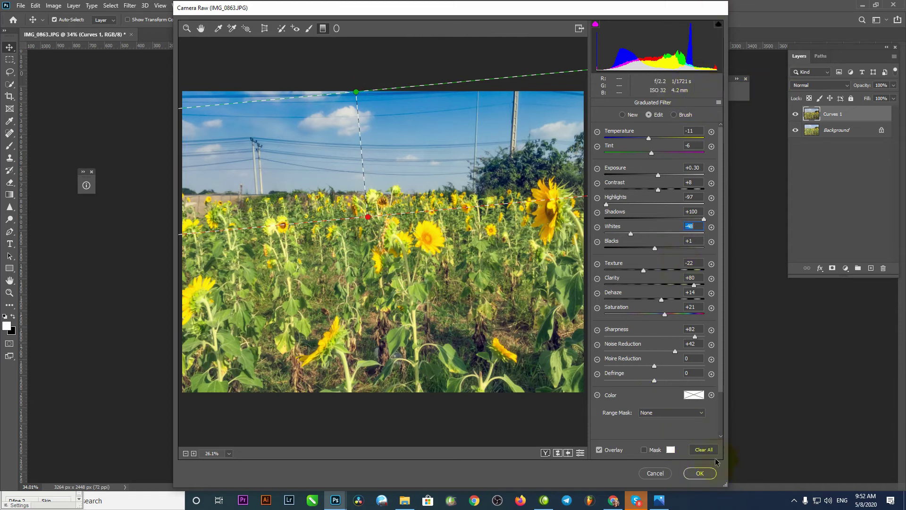
Step: Apply the Camera Raw adjustments to the sunflower photo
click(702, 471)
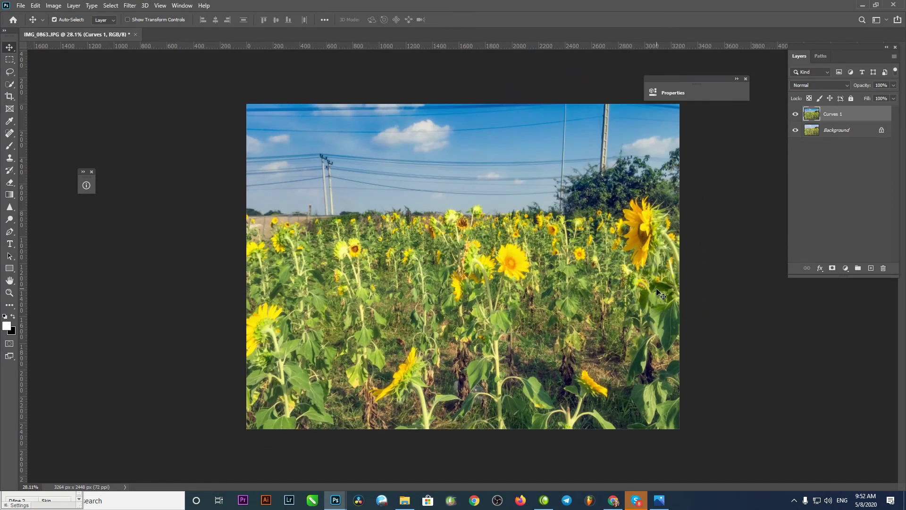
scroll(561, 336, up, 2)
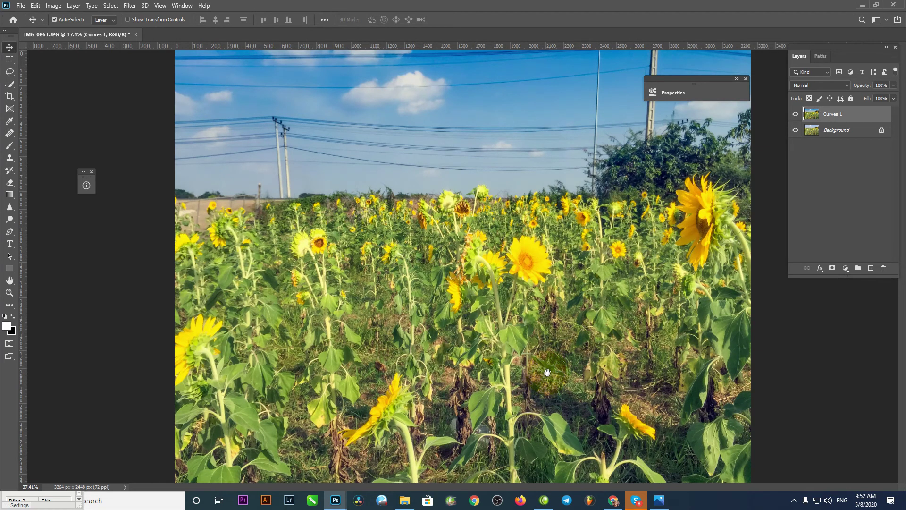
scroll(547, 372, down, 4)
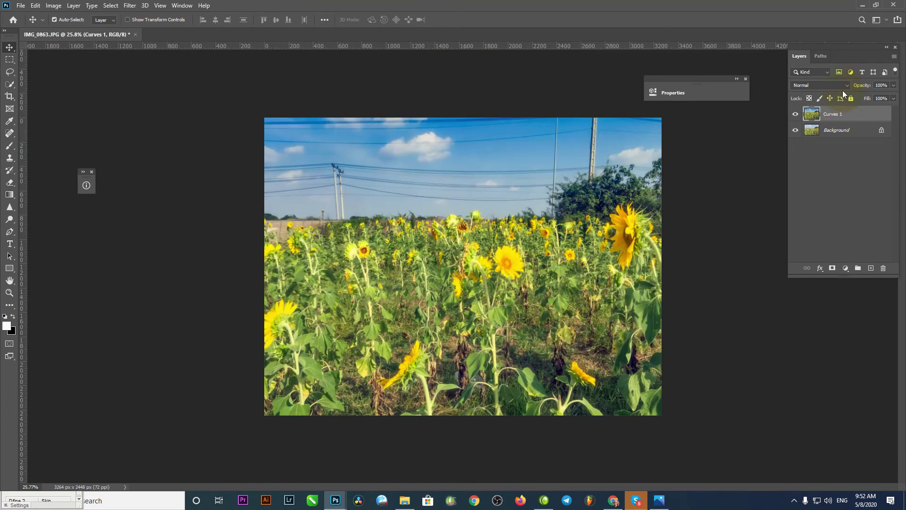
Step: Toggle Curves 1 visibility repeatedly to compare before and after
click(796, 114)
click(796, 114)
click(796, 114)
click(796, 114)
click(796, 114)
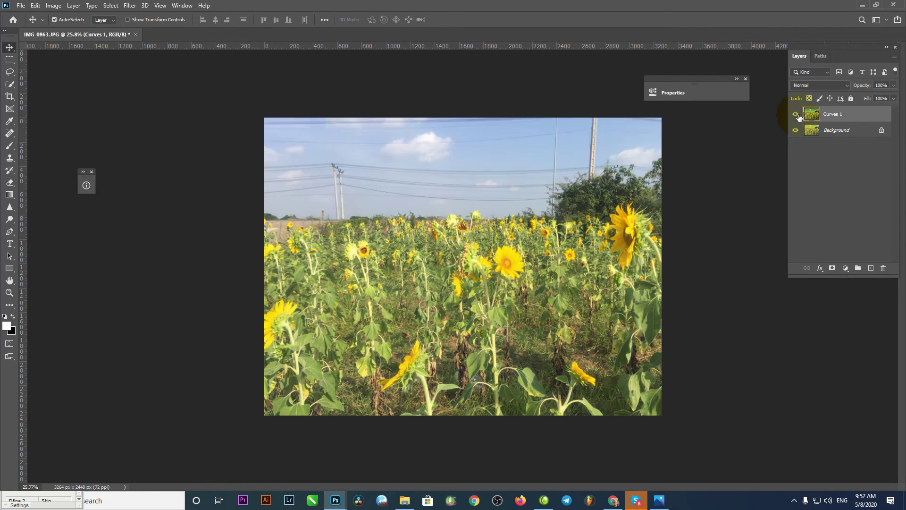
click(796, 114)
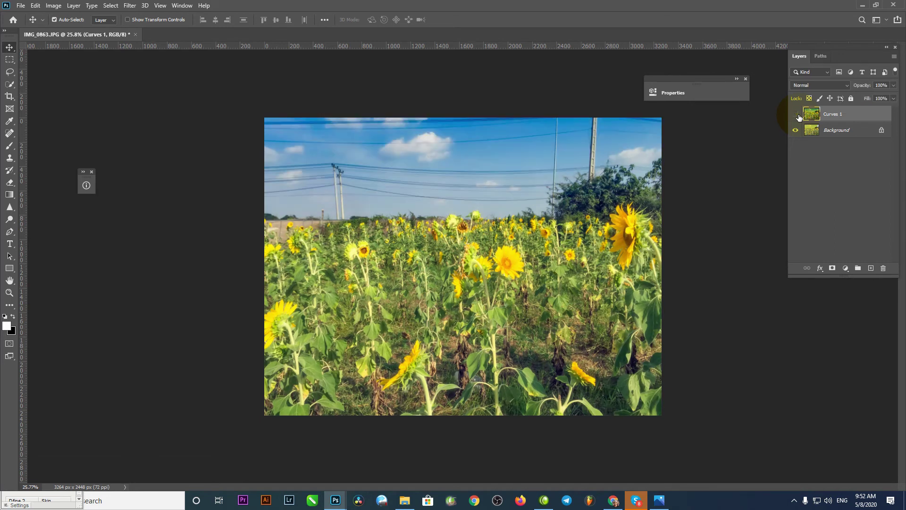
click(796, 114)
click(797, 115)
scroll(461, 260, down, 2)
scroll(465, 271, up, 2)
scroll(465, 272, up, 3)
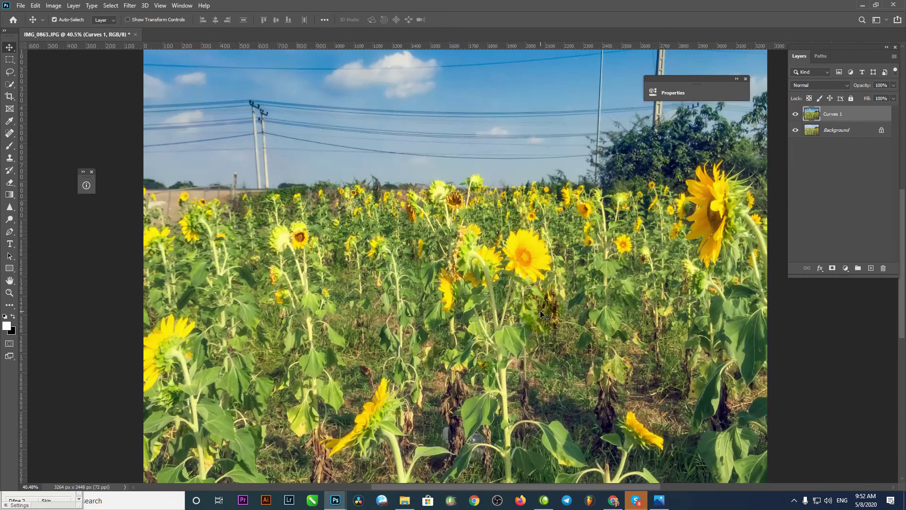
scroll(542, 313, down, 2)
scroll(546, 298, down, 2)
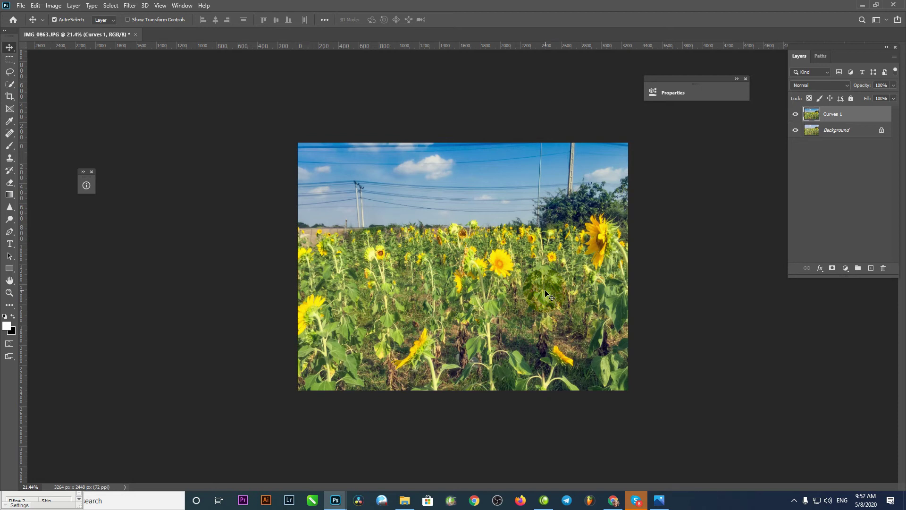
Step: Compare once more by toggling Curves 1, leaving the adjustment visible
click(796, 114)
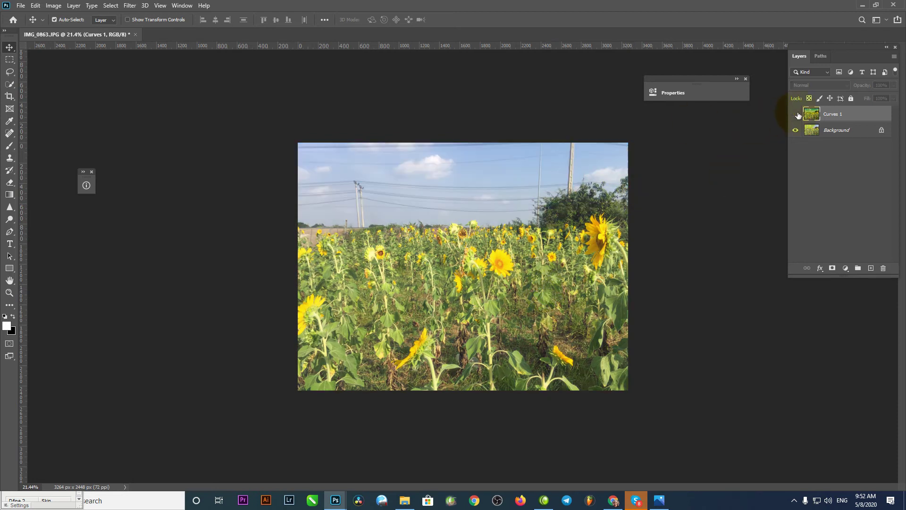
click(797, 115)
click(797, 115)
click(796, 115)
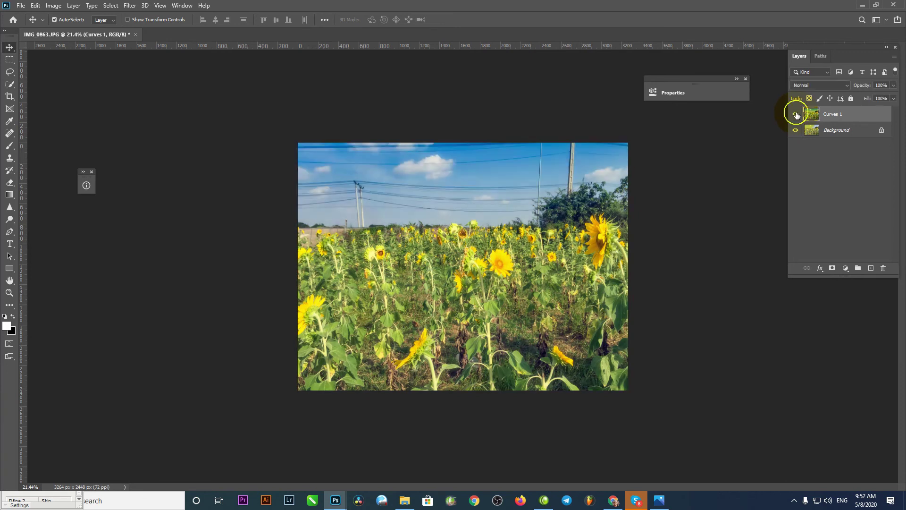
click(797, 114)
click(797, 115)
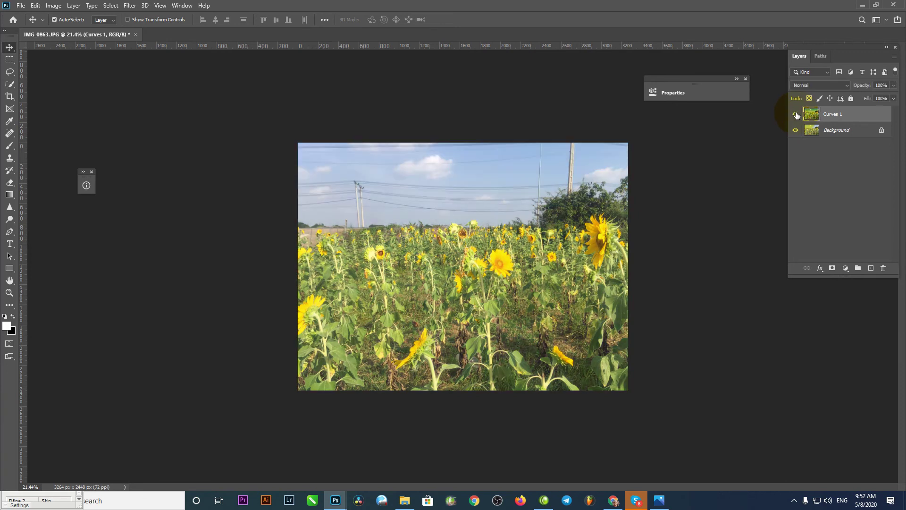
click(797, 115)
click(797, 117)
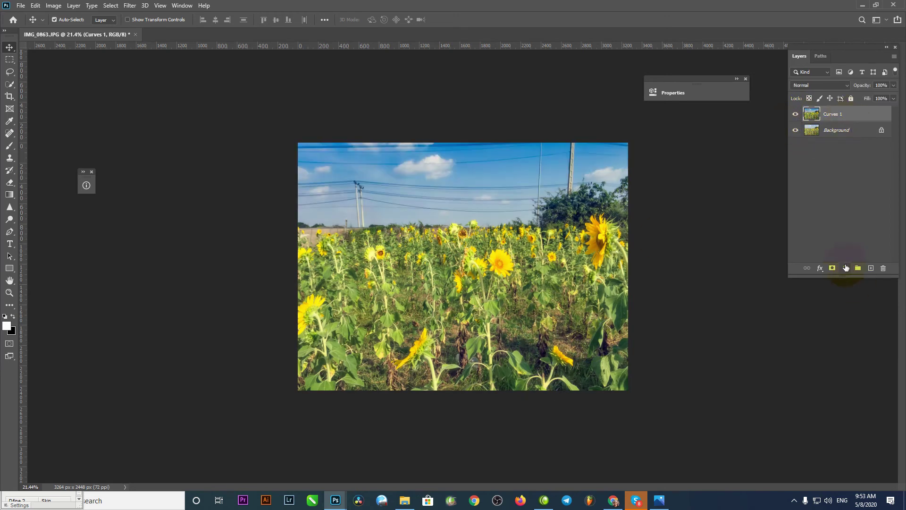
Step: Add an Exposure adjustment layer and close its floating Properties panel
click(846, 268)
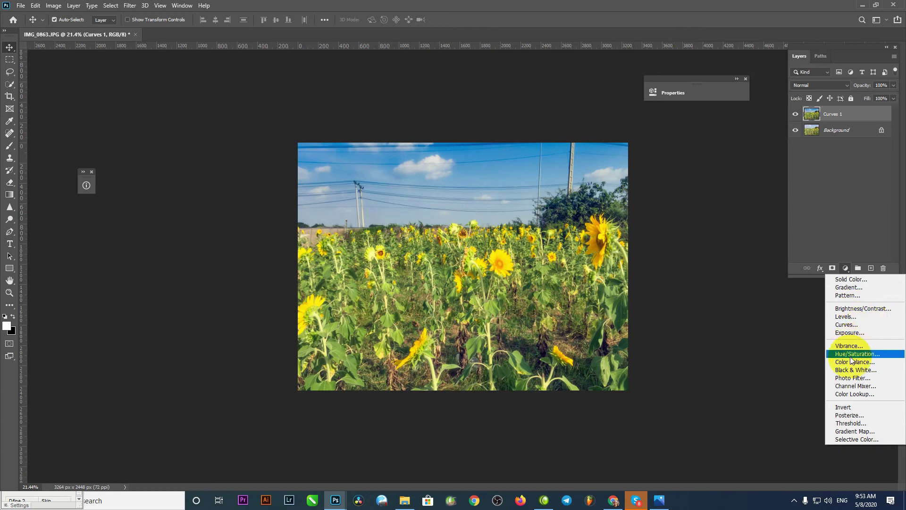
click(845, 333)
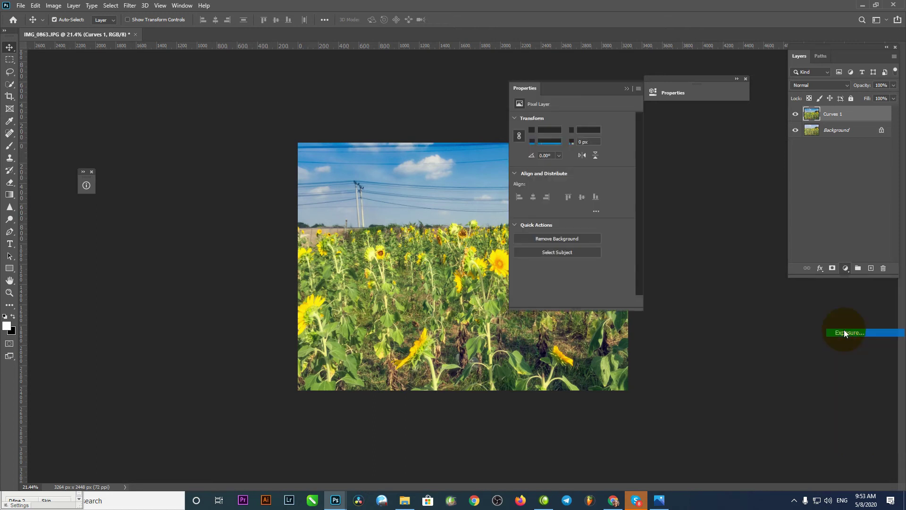
click(795, 241)
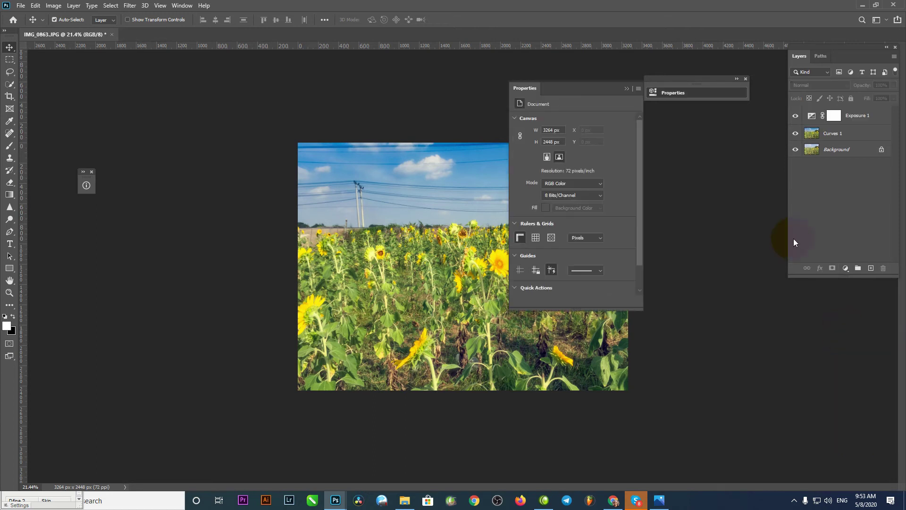
click(627, 88)
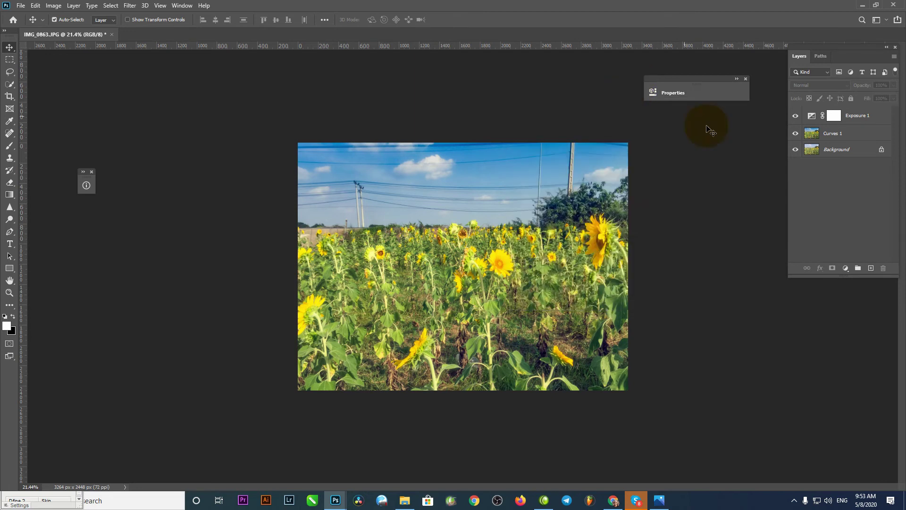
click(864, 116)
Step: Delete the Exposure 1 layer, confirming Yes, and reopen the adjustment-layer list
double_click(812, 116)
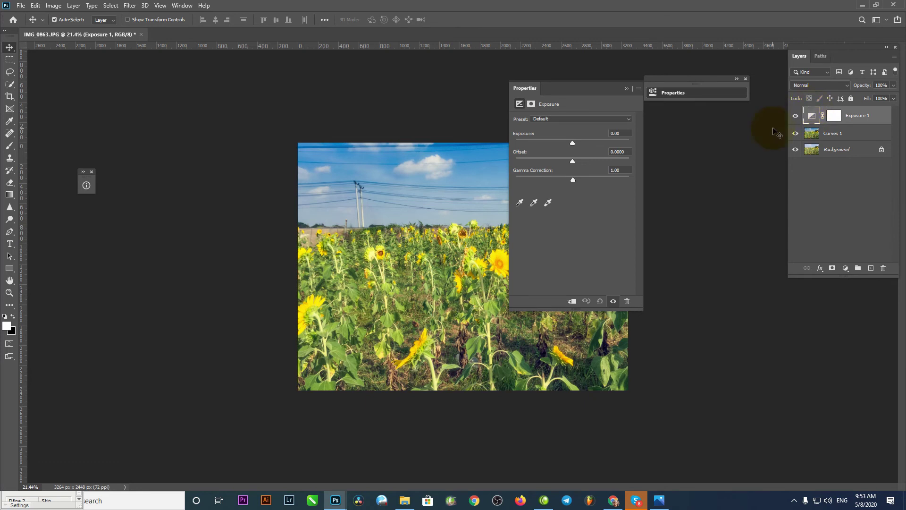
click(627, 88)
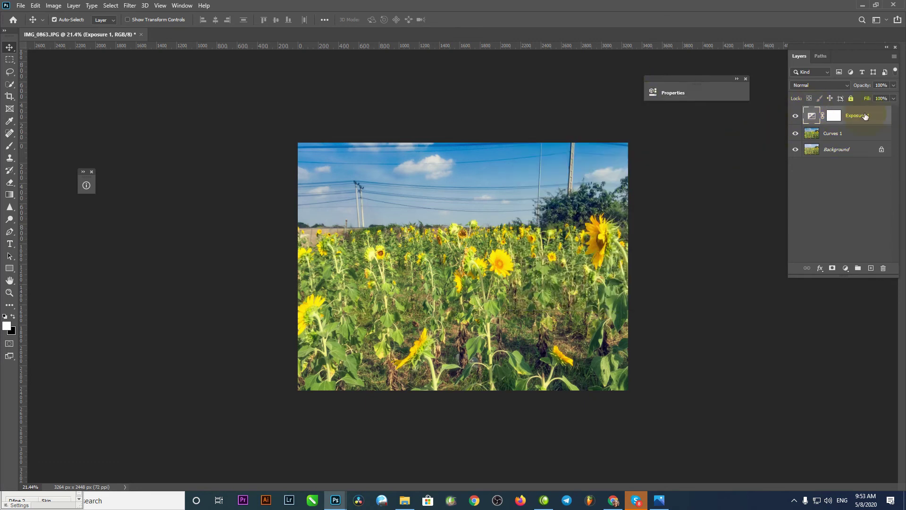
click(884, 268)
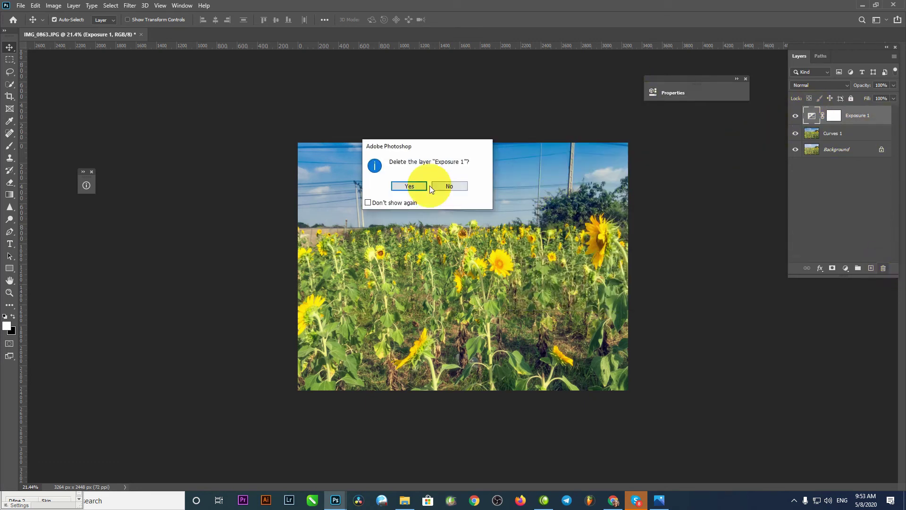
click(415, 183)
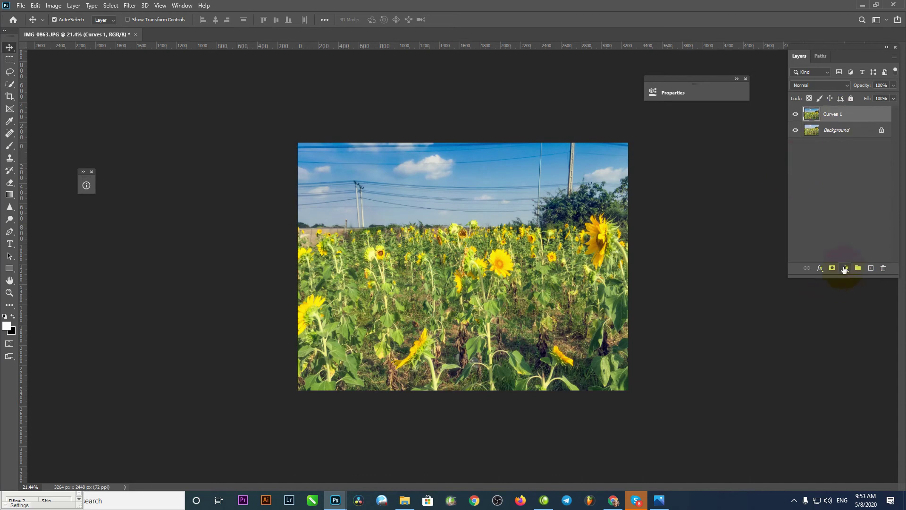
click(846, 268)
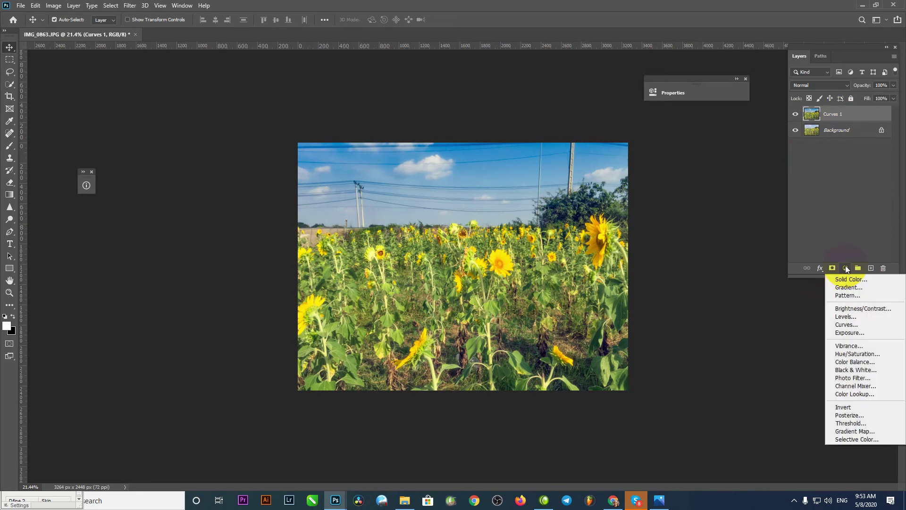
Step: Add a Curves 2 adjustment layer and dock its settings beside the layers
click(847, 325)
drag(579, 87, 719, 74)
click(655, 119)
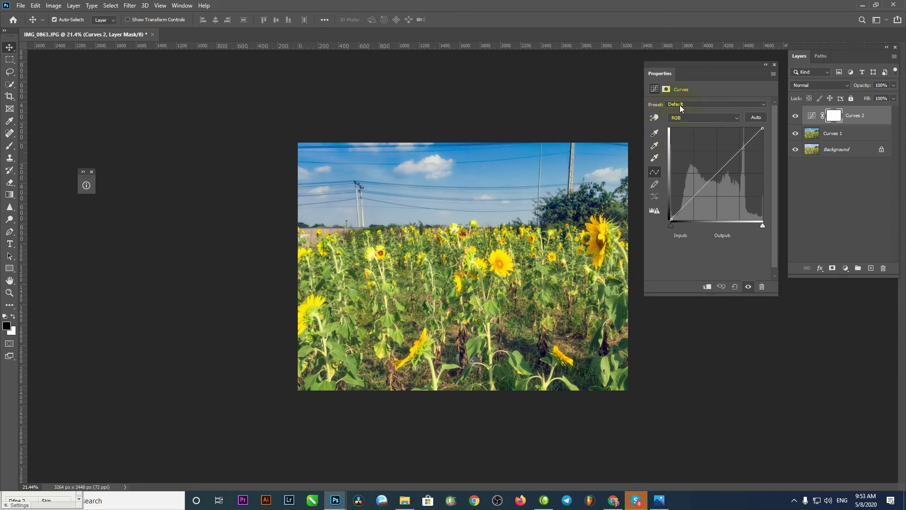
click(671, 227)
click(677, 219)
Step: Give Curves 2 a single shadow point at input 40, output 47
click(654, 117)
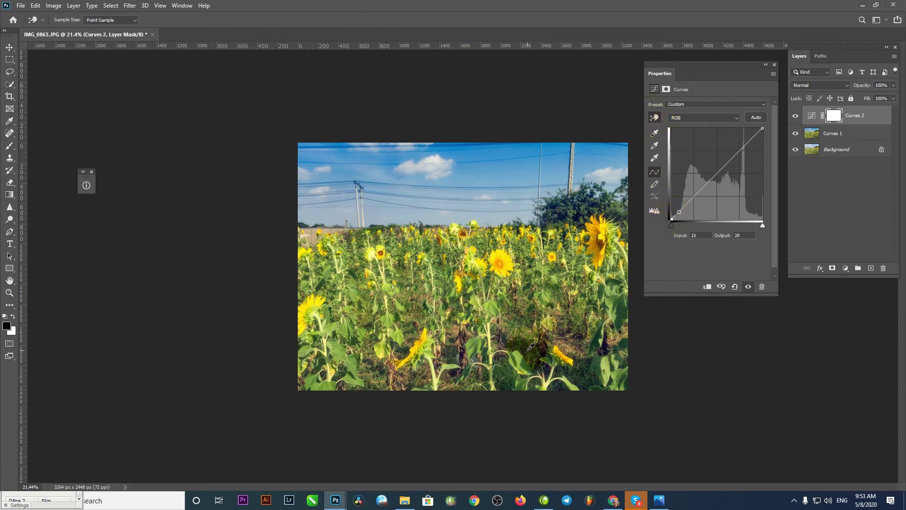
drag(531, 347, 529, 350)
drag(528, 350, 527, 347)
click(527, 348)
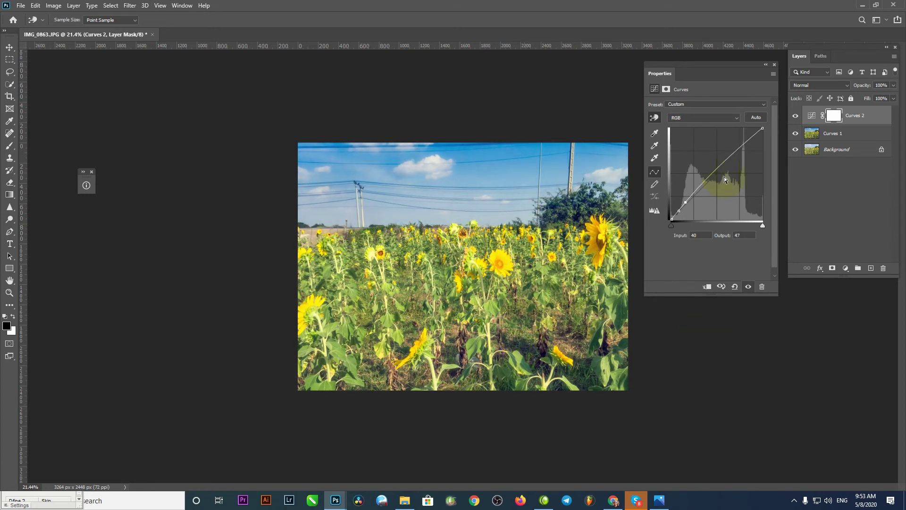
drag(690, 198, 815, 200)
click(691, 206)
Step: Toggle Curves 2 visibility to compare, then deselect the layer
click(795, 116)
click(795, 117)
click(795, 117)
click(853, 180)
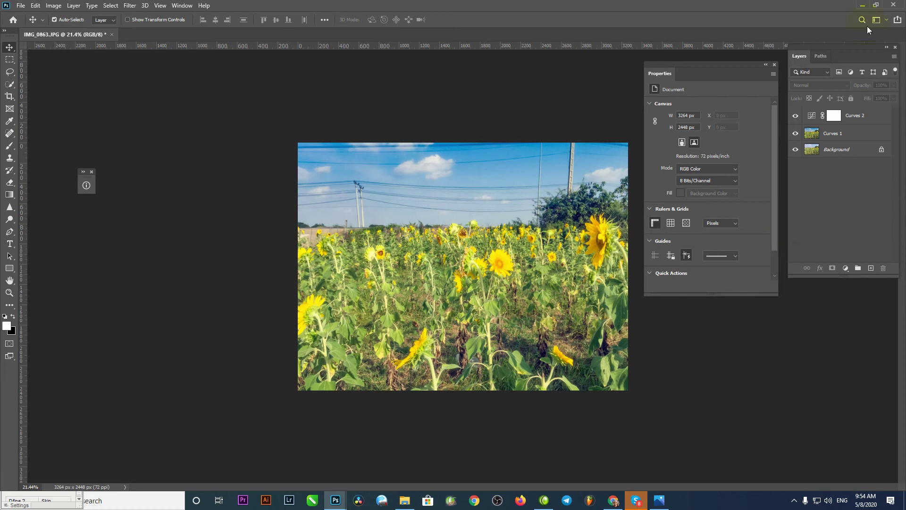
Step: Group Curves 2 and Curves 1 into Group 1 with Ctrl+G
click(854, 118)
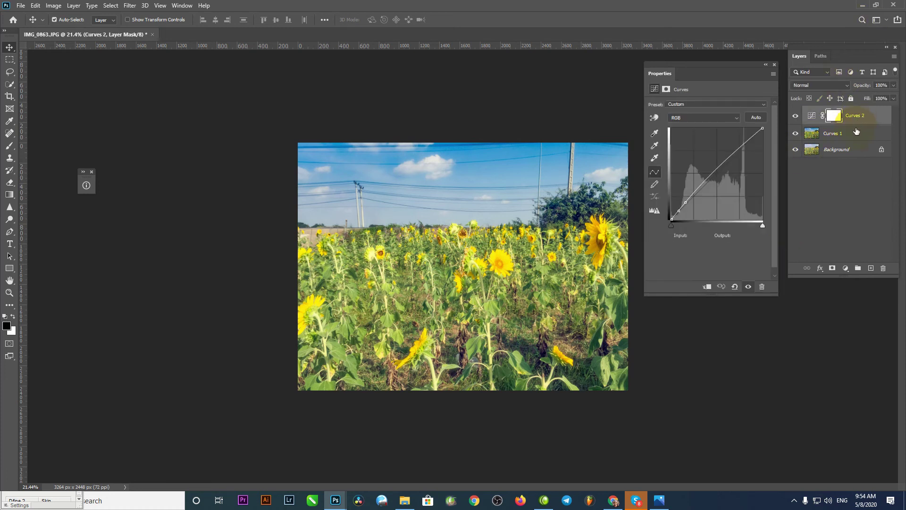
shift+click(855, 135)
key(ctrl+g)
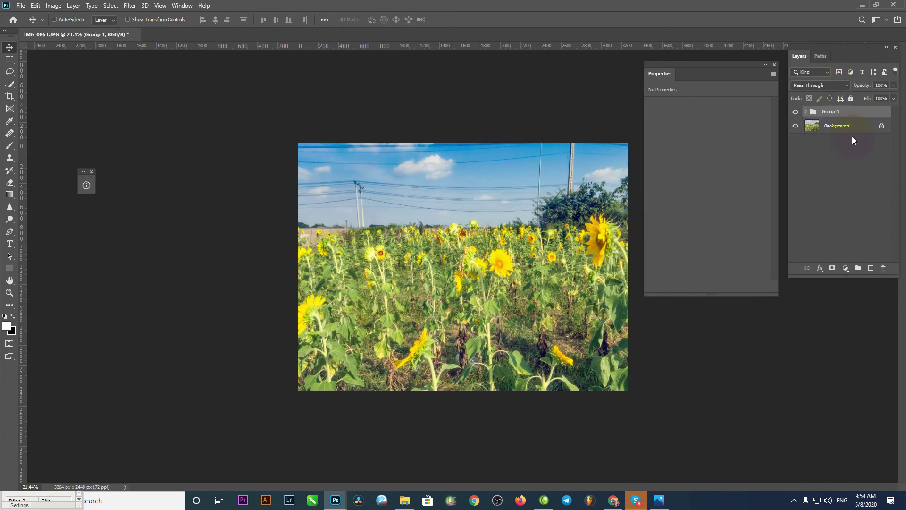
Step: Toggle Group 1's visibility repeatedly to compare with the original, leaving it on
click(796, 113)
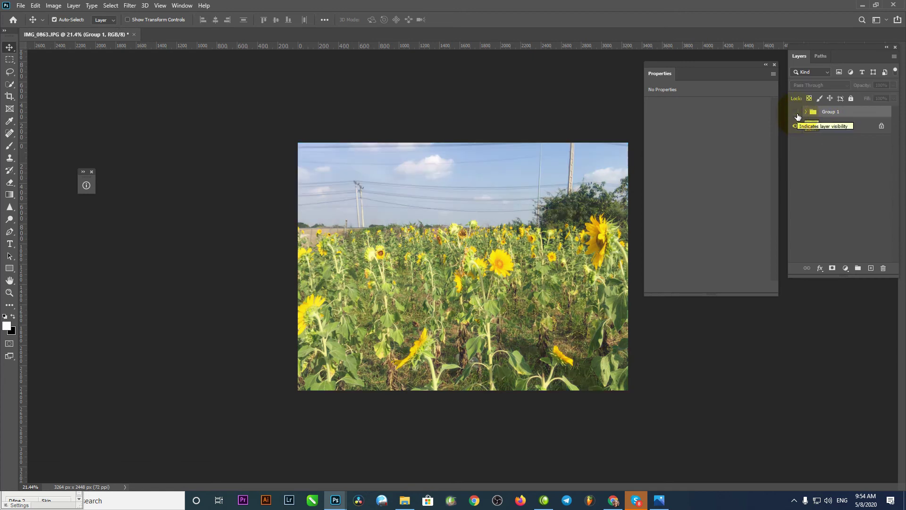
click(797, 114)
click(796, 114)
click(796, 113)
click(796, 113)
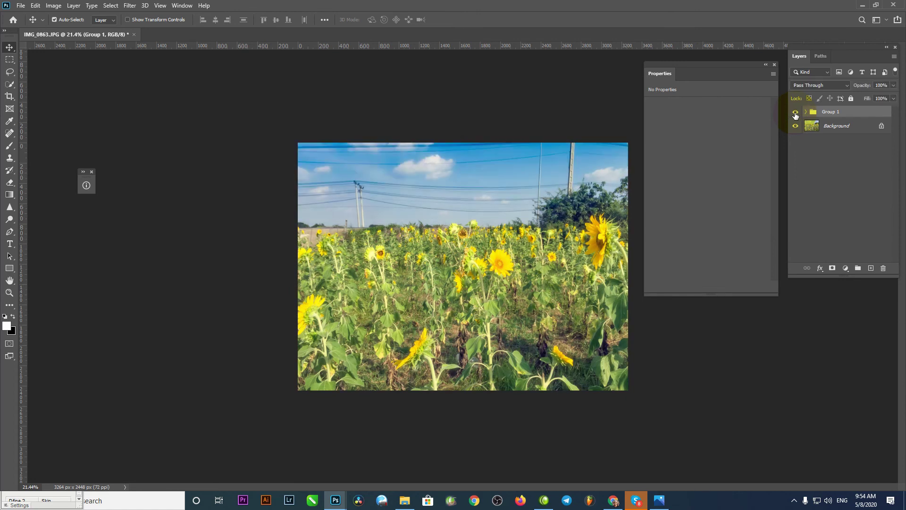
click(796, 113)
click(796, 113)
click(796, 113)
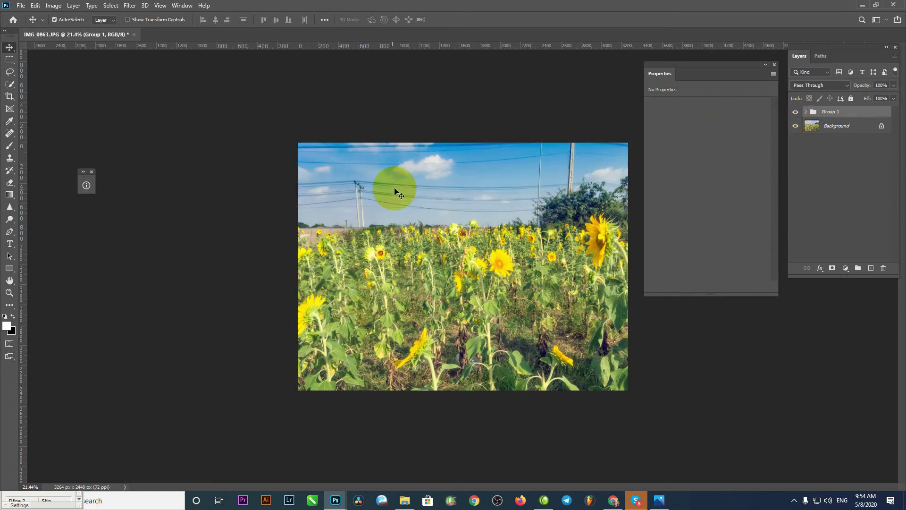
click(797, 112)
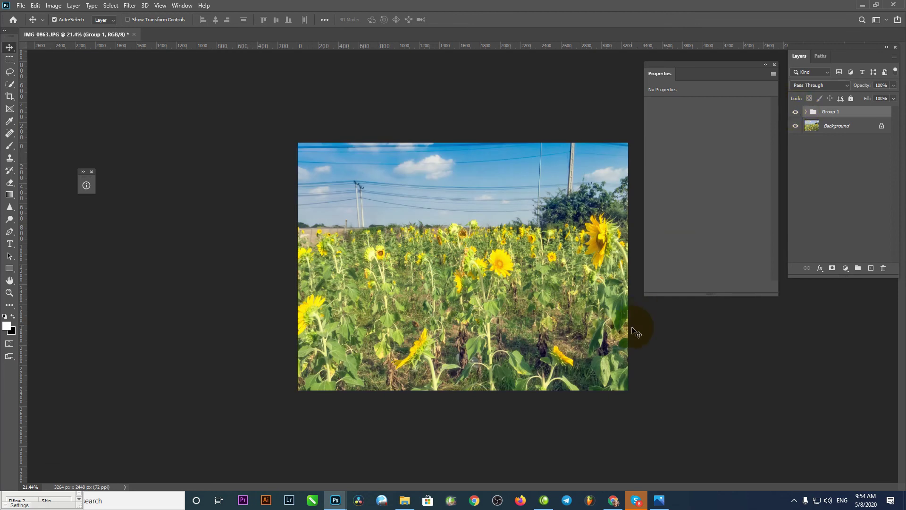
click(797, 112)
click(797, 112)
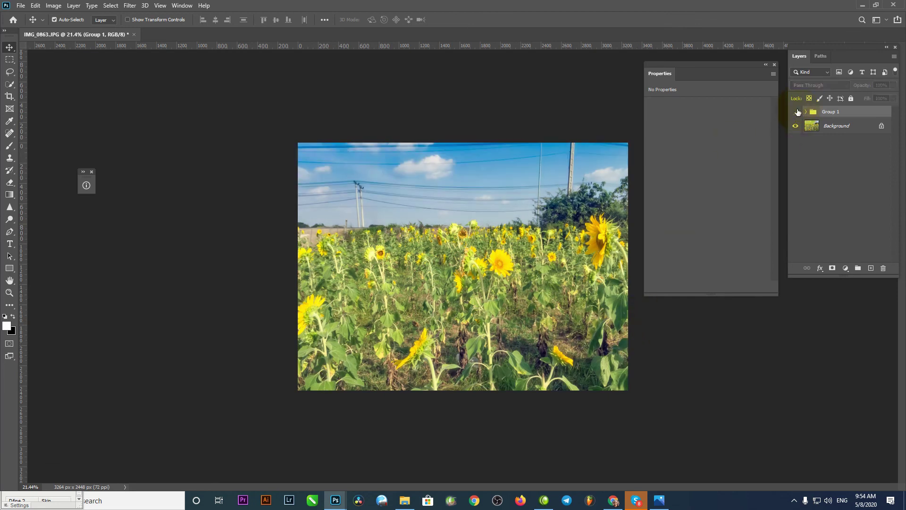
click(797, 112)
click(796, 112)
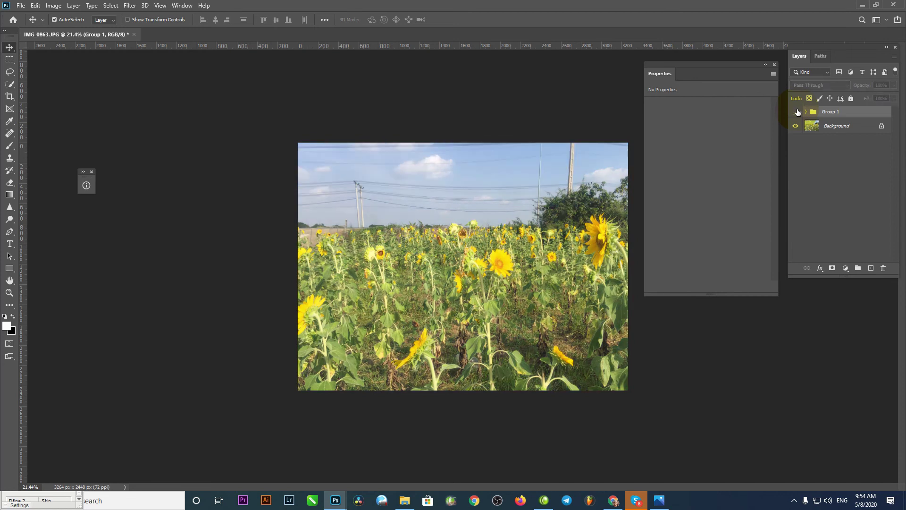
click(797, 112)
click(824, 164)
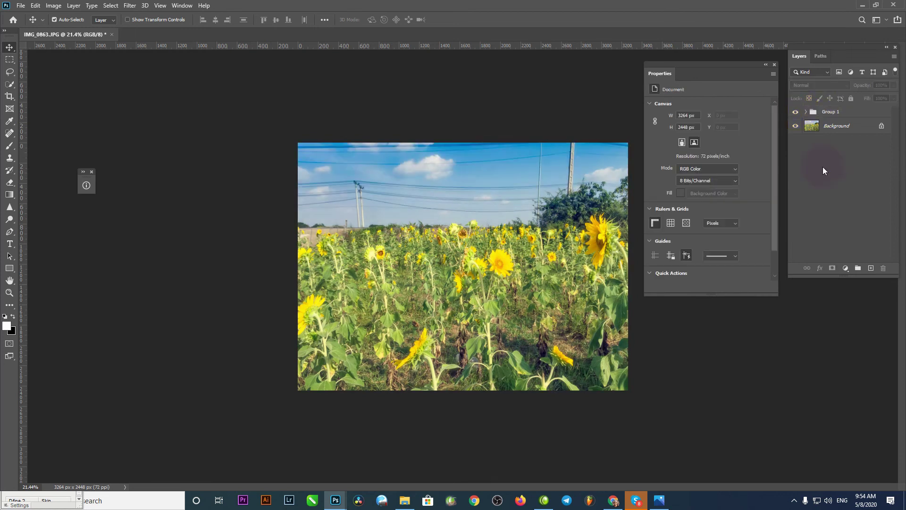
Step: Compare the photo with and without Group 1 again
scroll(463, 270, up, 2)
scroll(464, 270, down, 1)
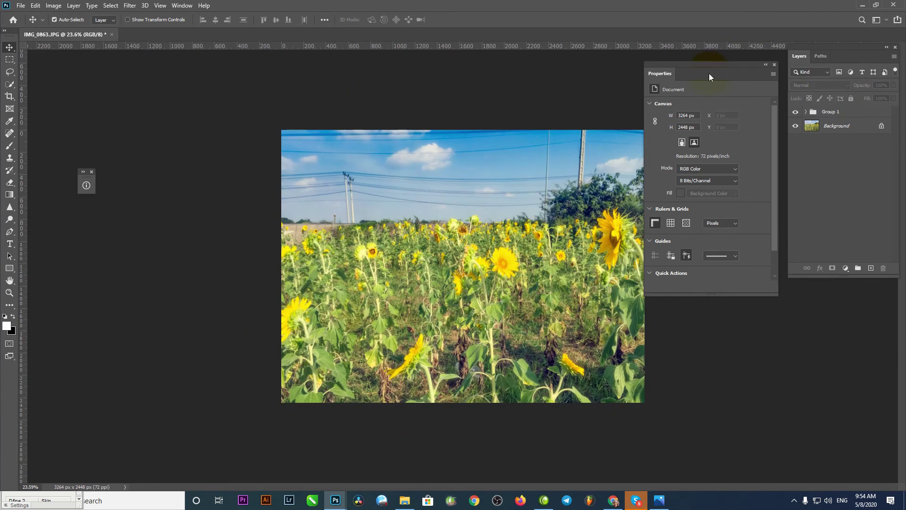
click(766, 65)
scroll(609, 267, up, 3)
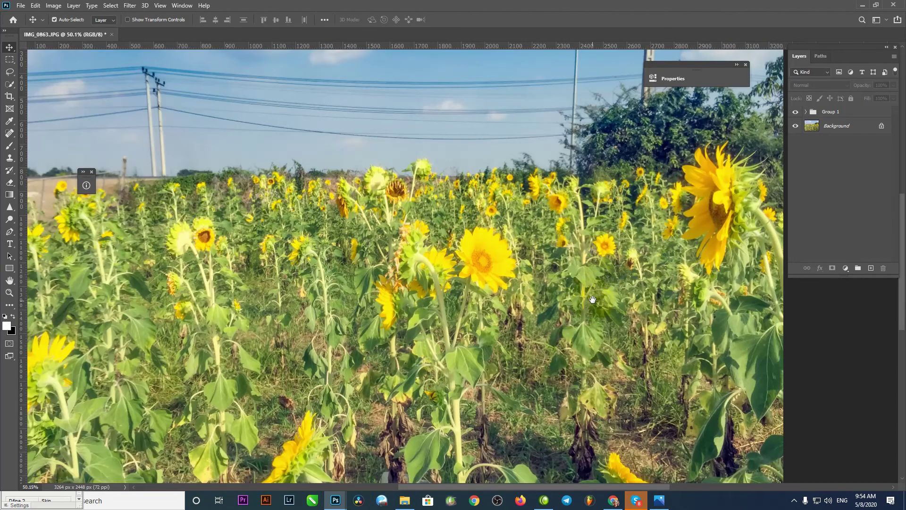
scroll(602, 233, down, 2)
scroll(603, 234, down, 1)
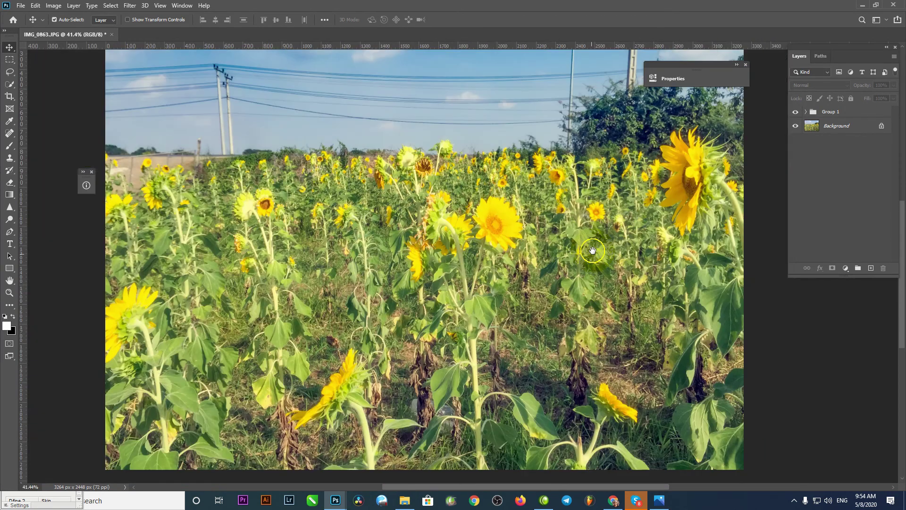
click(796, 111)
click(796, 112)
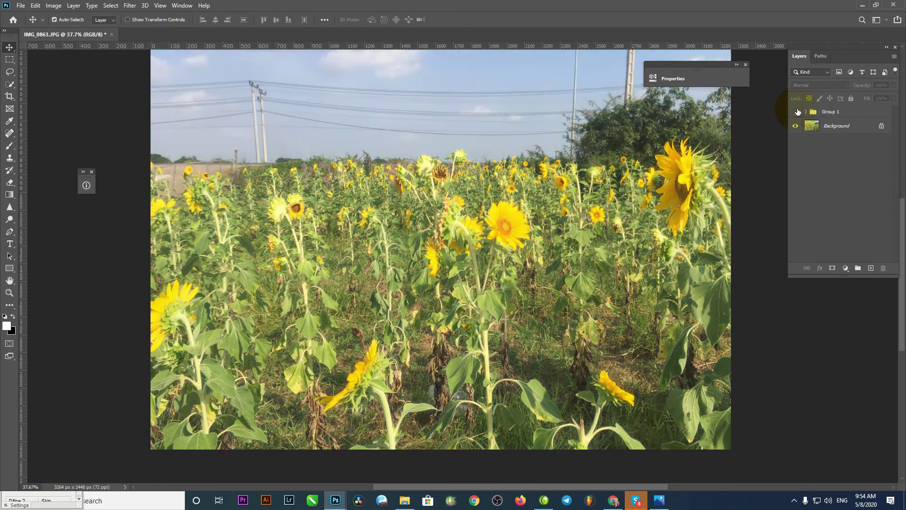
click(797, 111)
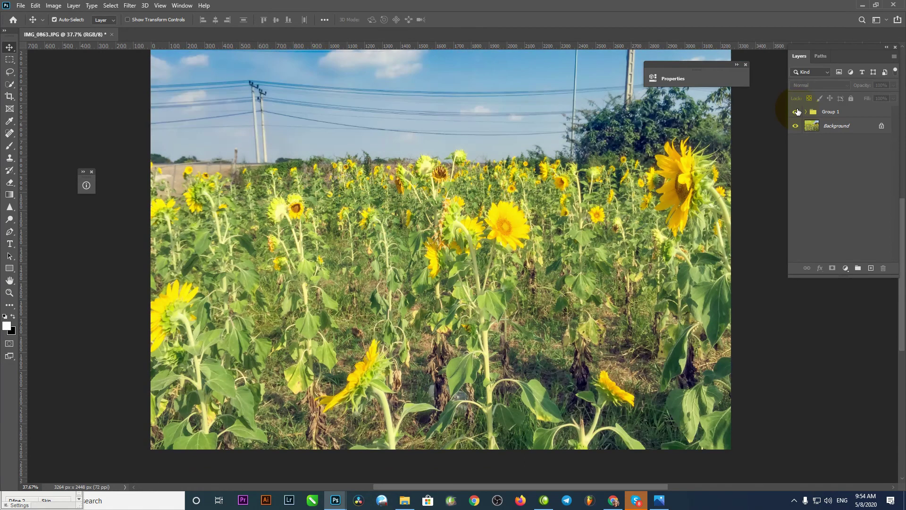
click(797, 111)
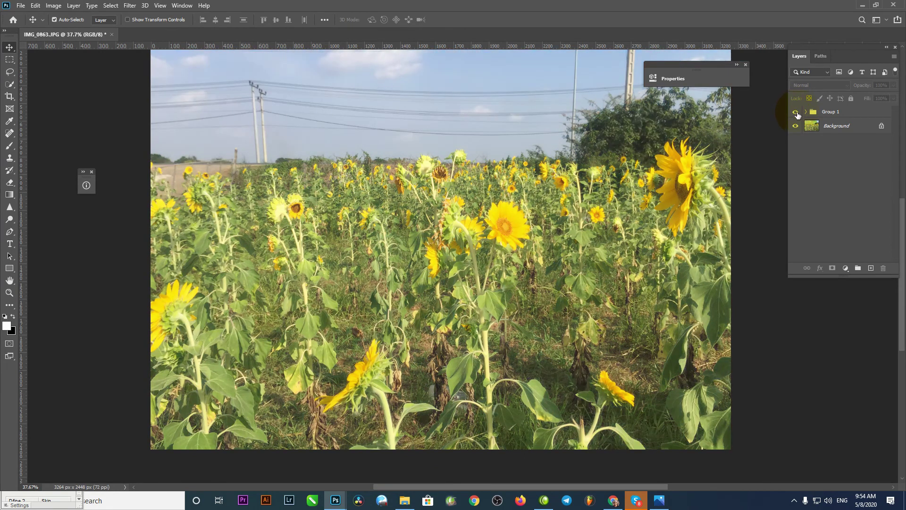
click(794, 112)
Step: Move the floating Properties panel off the photo and close it
scroll(509, 222, down, 2)
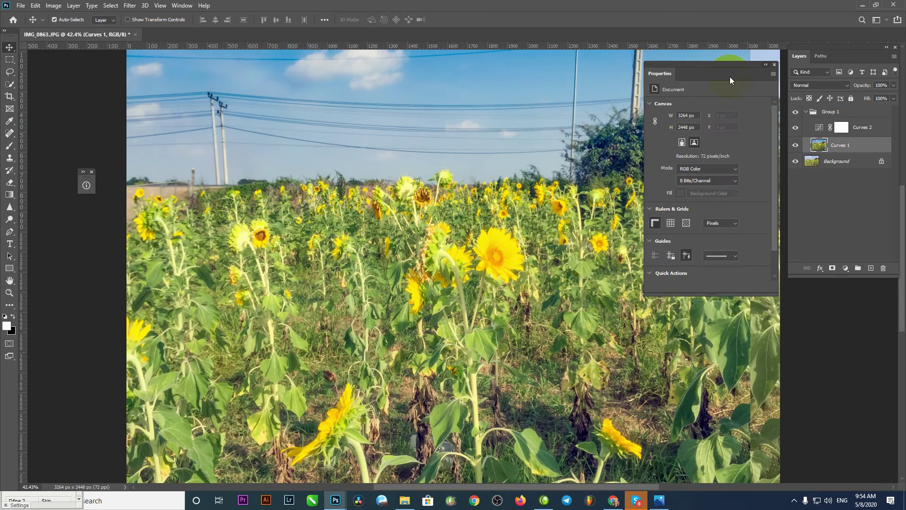
click(836, 225)
click(766, 64)
click(825, 205)
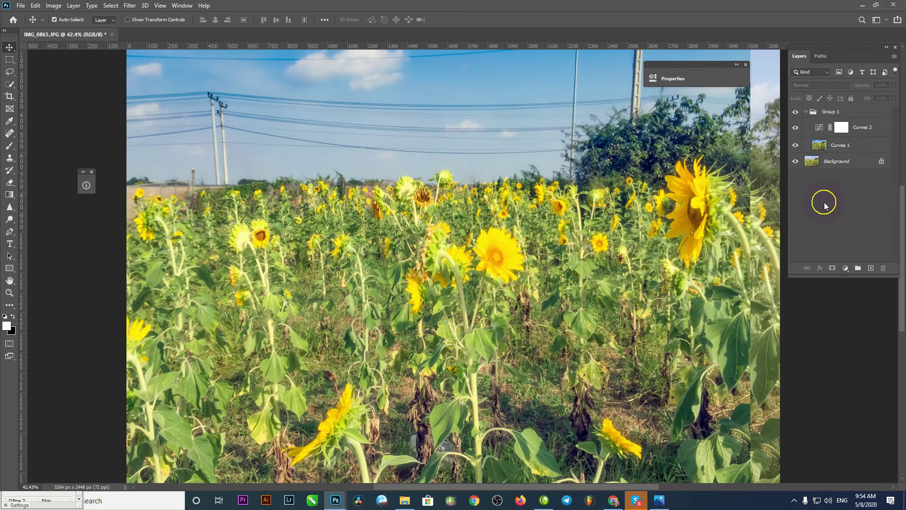
drag(706, 81, 715, 106)
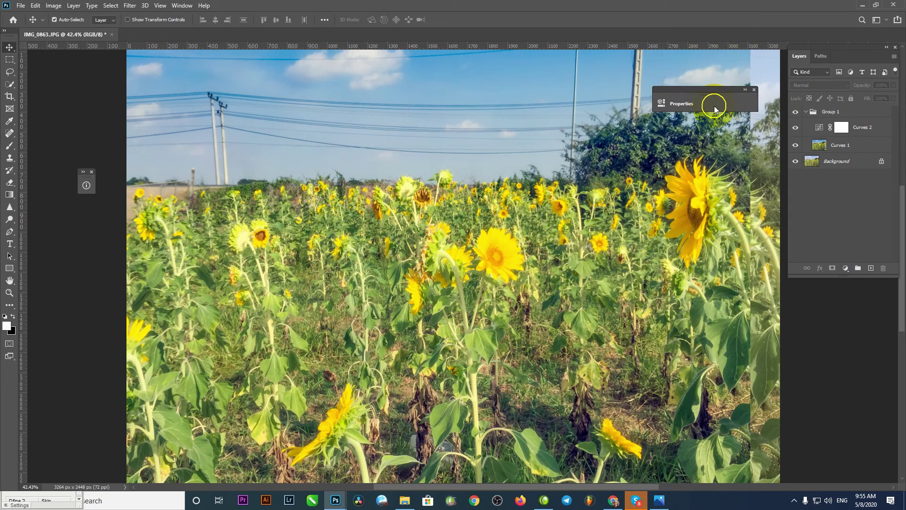
click(754, 89)
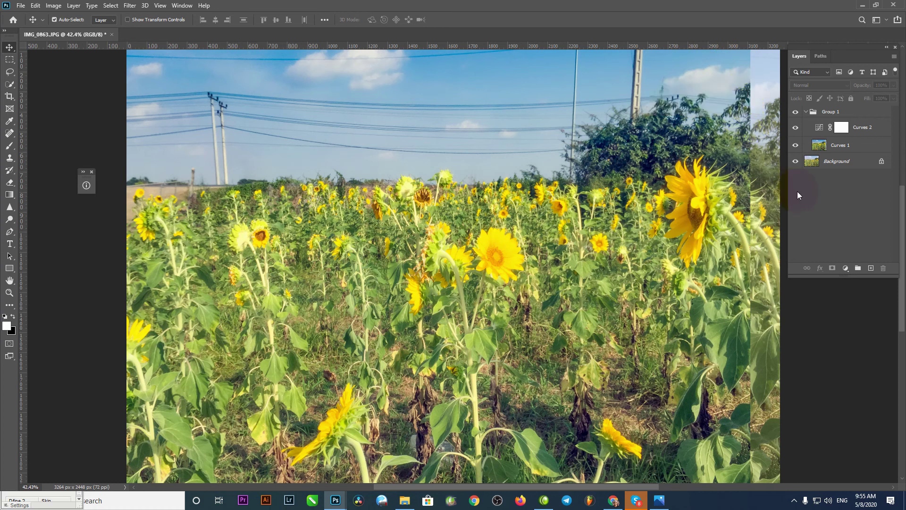
scroll(567, 177, down, 1)
scroll(567, 177, down, 1)
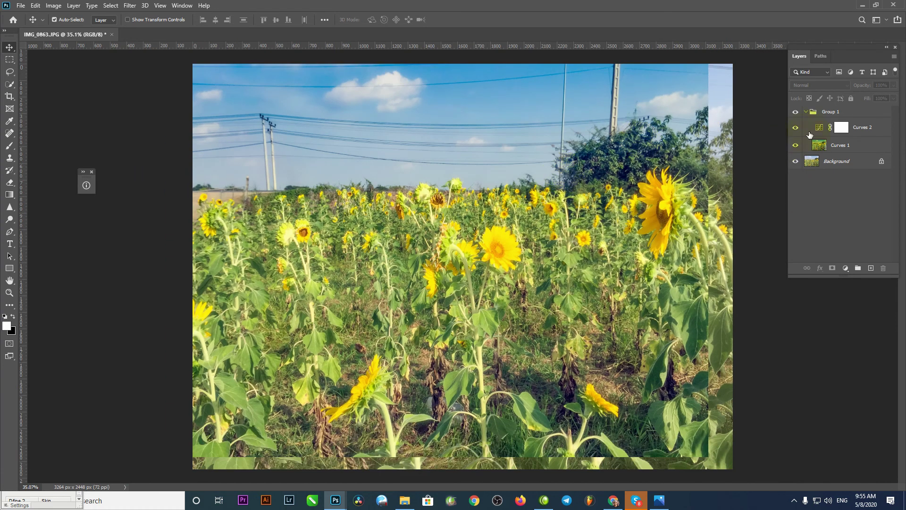
click(826, 112)
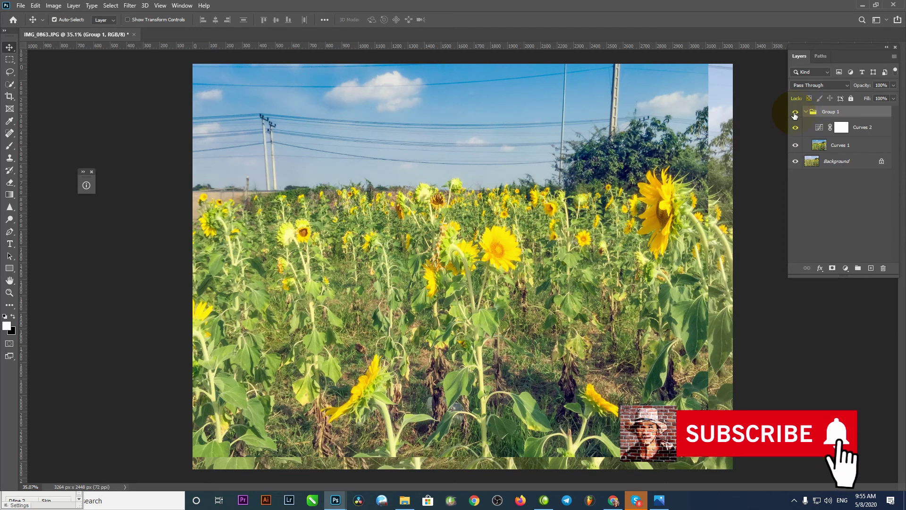
click(829, 176)
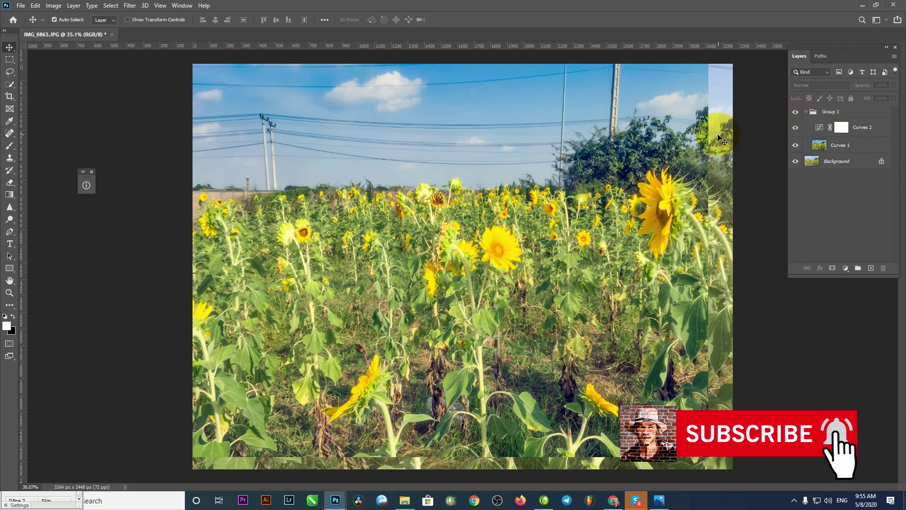
scroll(569, 278, down, 3)
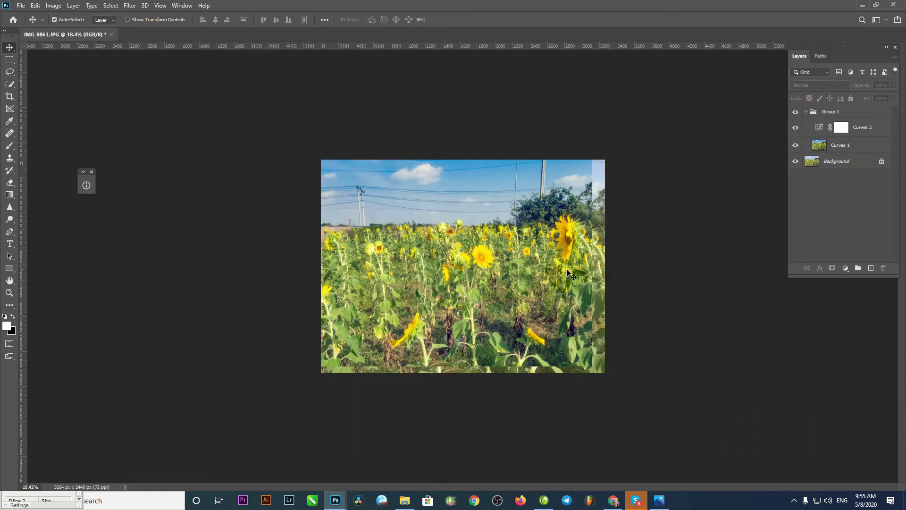
click(863, 122)
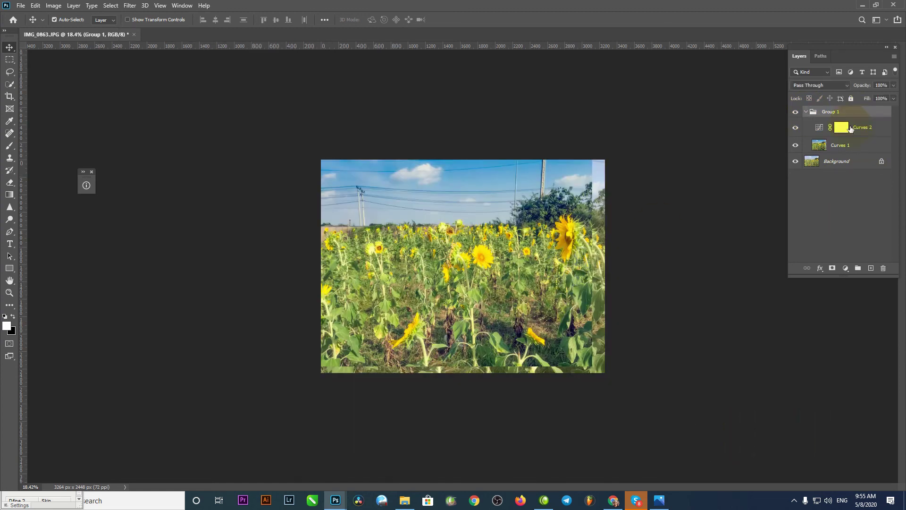
click(806, 112)
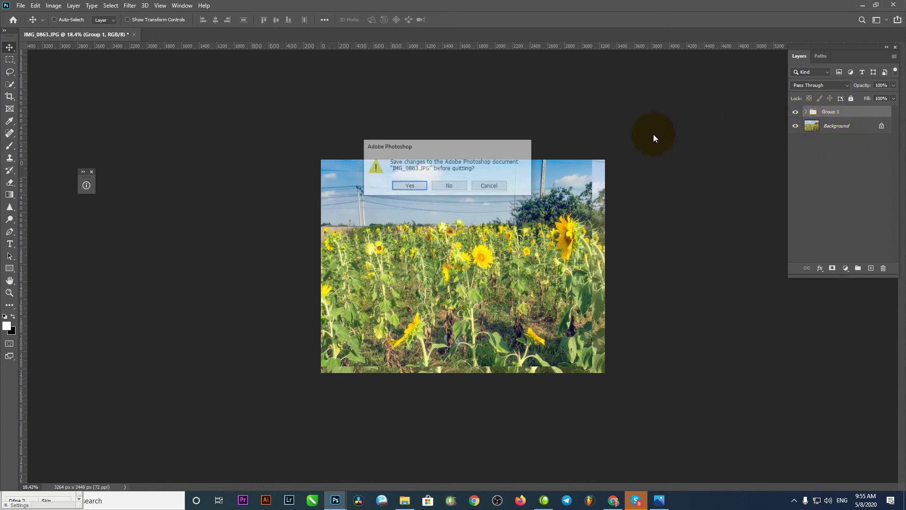
key(ctrl+q)
click(491, 187)
scroll(779, 132, up, 1)
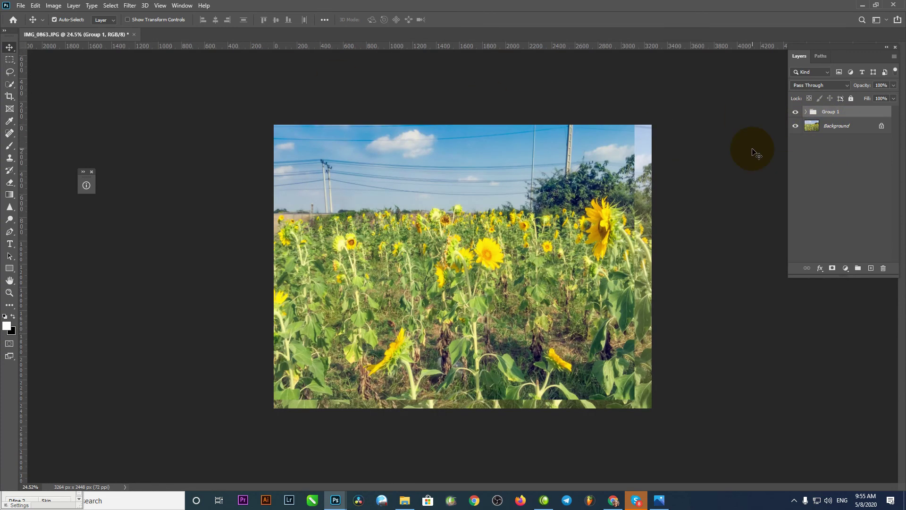
Step: Select the Curves 1 image in Group 1, centre it vertically and horizontally on the canvas, and deselect
click(806, 112)
click(836, 146)
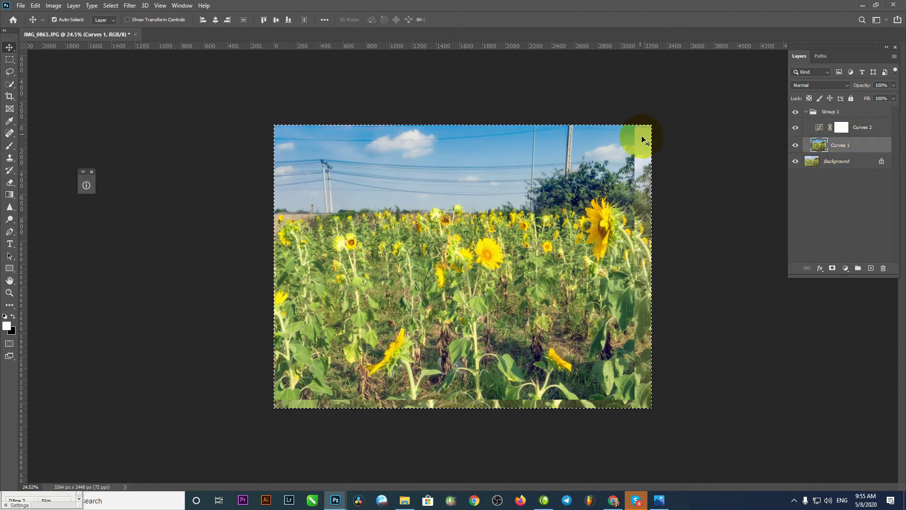
drag(833, 147, 641, 135)
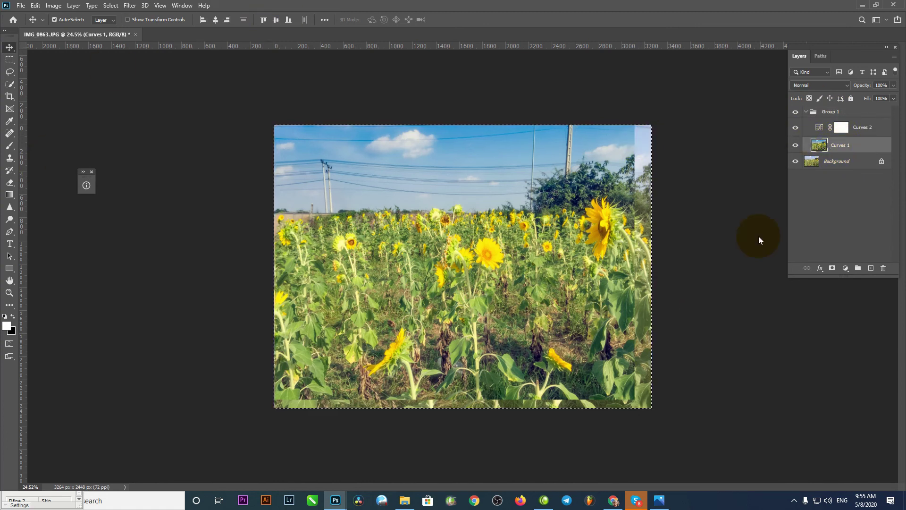
drag(848, 164, 630, 153)
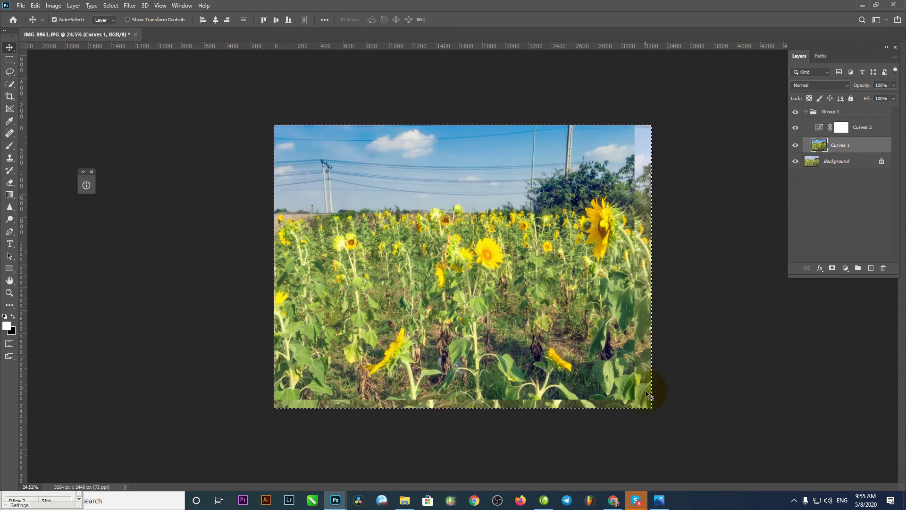
drag(374, 126, 385, 118)
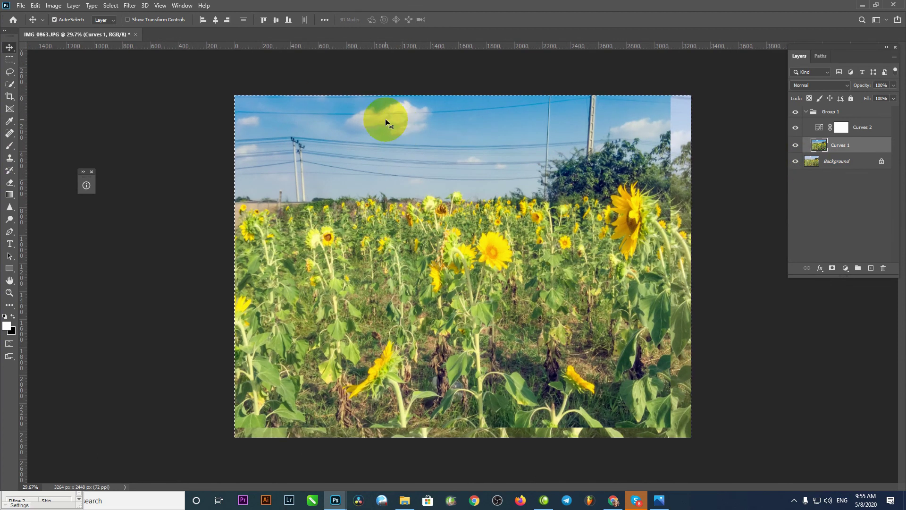
click(275, 20)
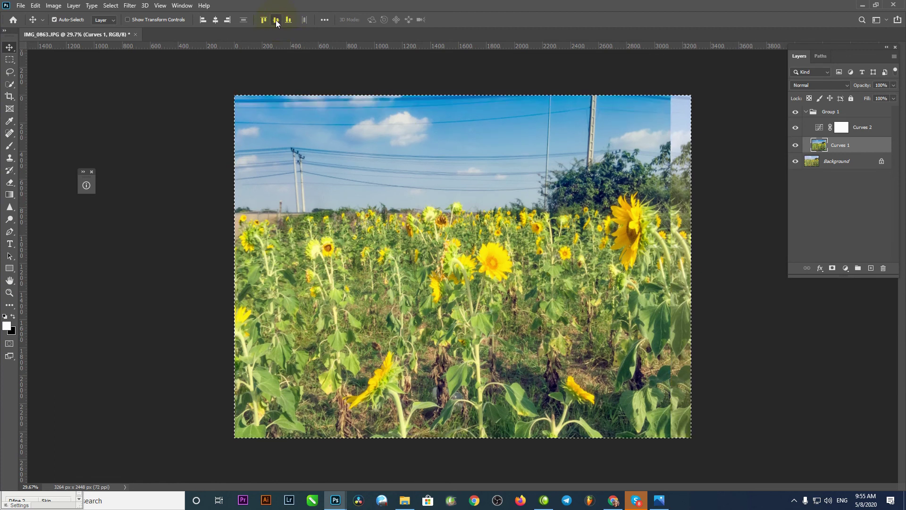
click(215, 20)
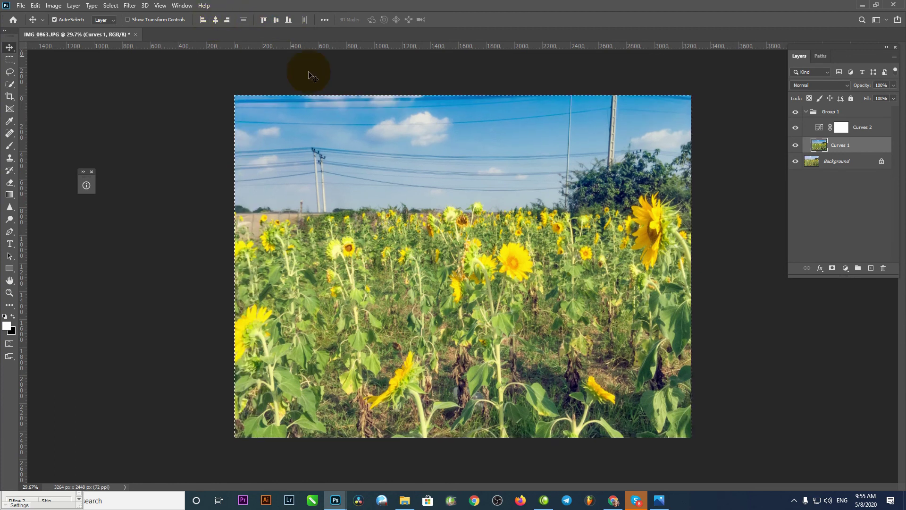
key(ctrl+d)
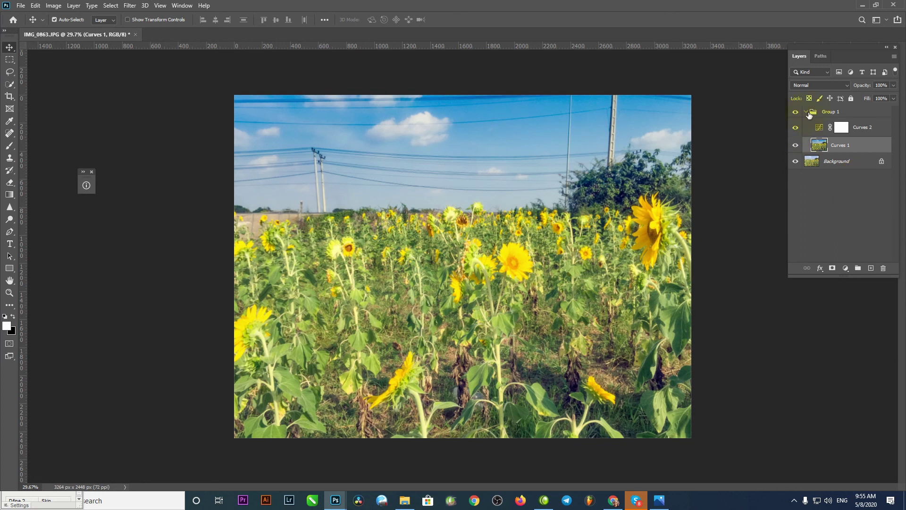
click(809, 114)
click(795, 111)
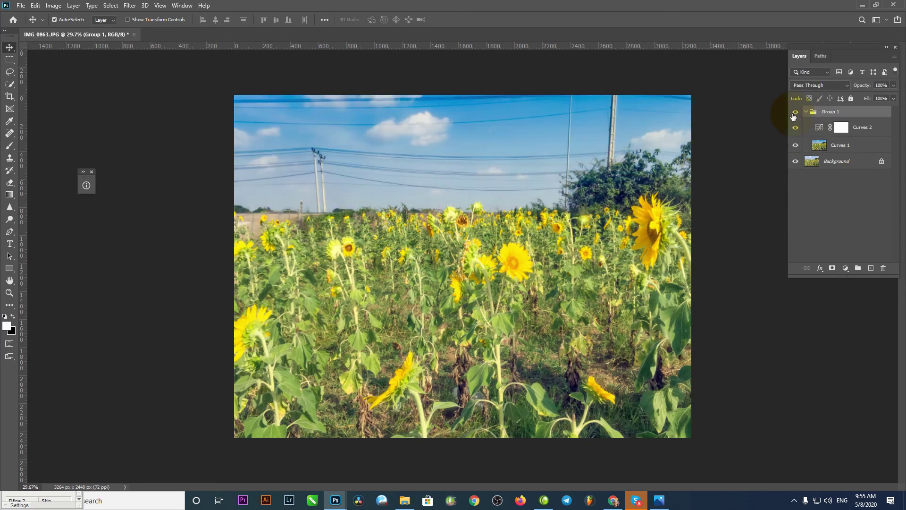
click(796, 112)
click(796, 111)
scroll(483, 213, down, 2)
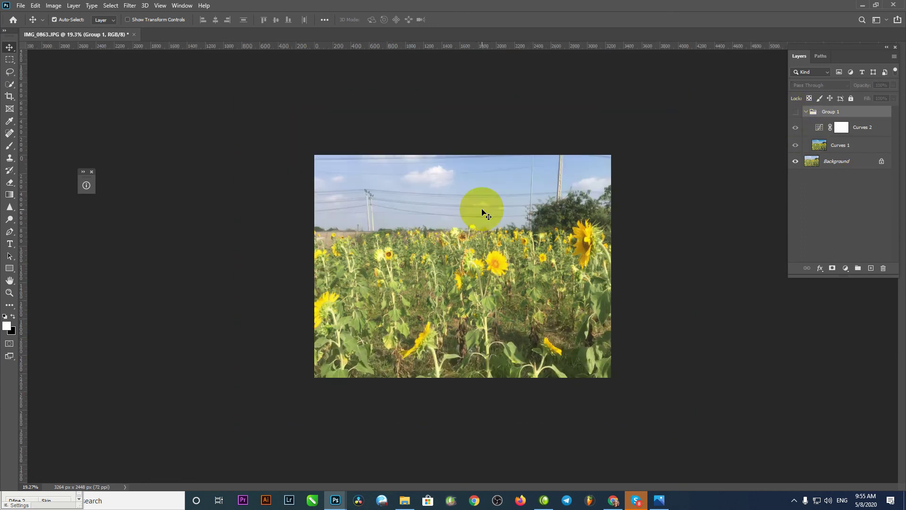
scroll(484, 212, down, 1)
click(795, 111)
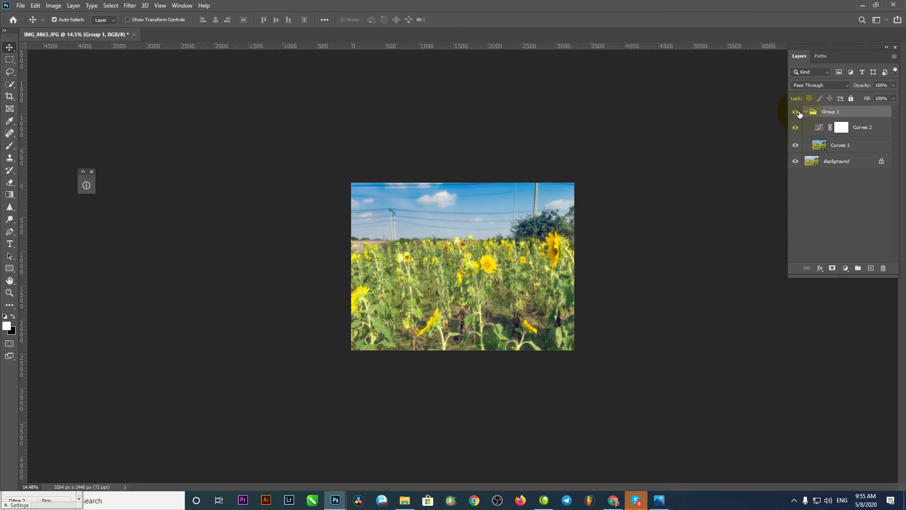
scroll(536, 268, up, 2)
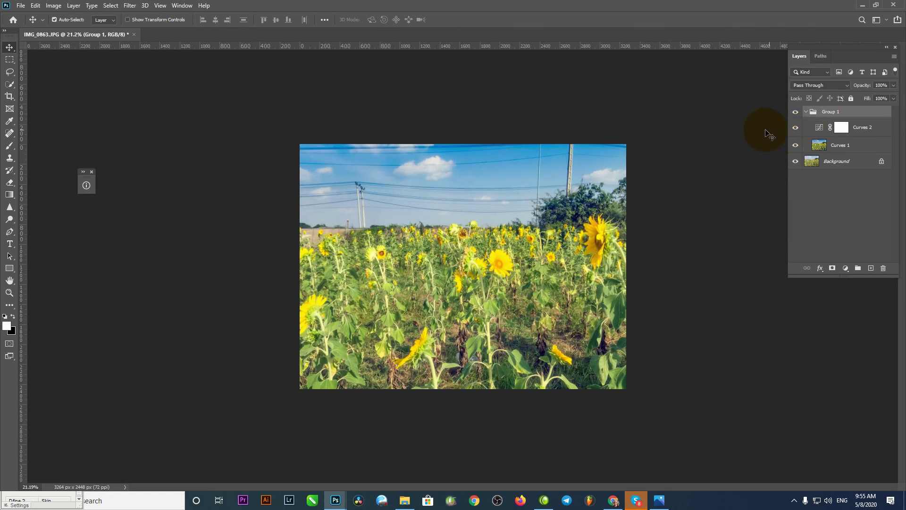
Step: Bring up the Save As window, choosing to save on this computer instead of the cloud
key(ctrl+s)
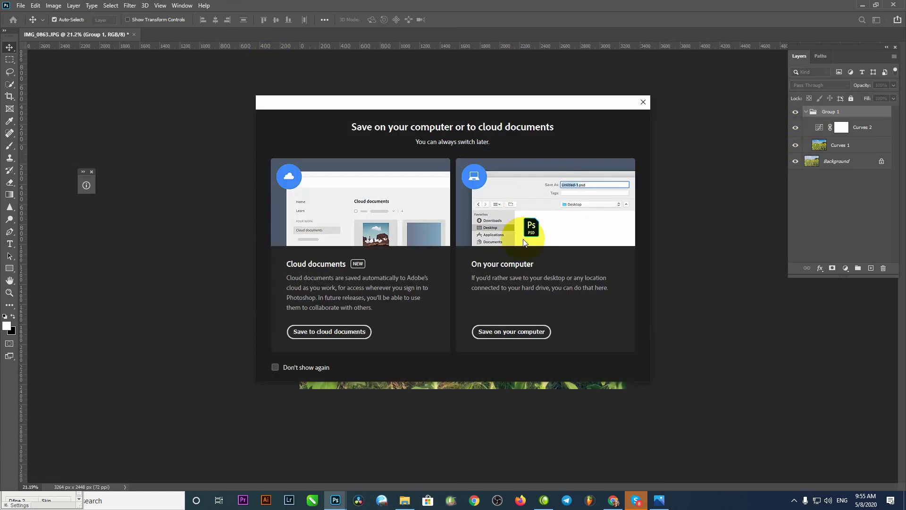
click(638, 107)
scroll(670, 164, up, 2)
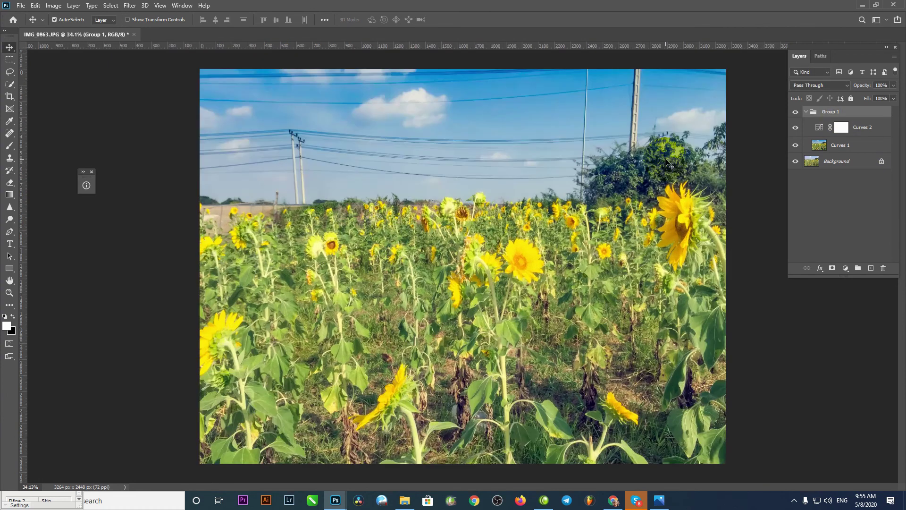
key(ctrl+s)
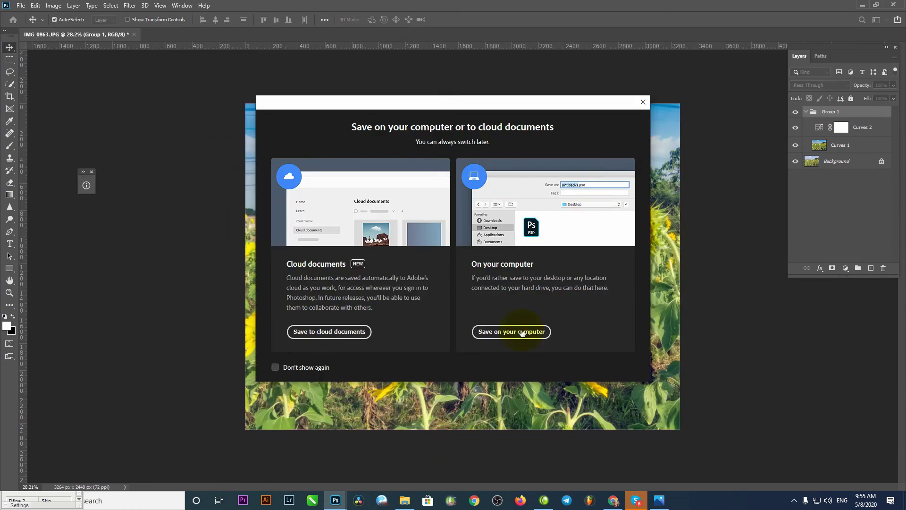
click(518, 332)
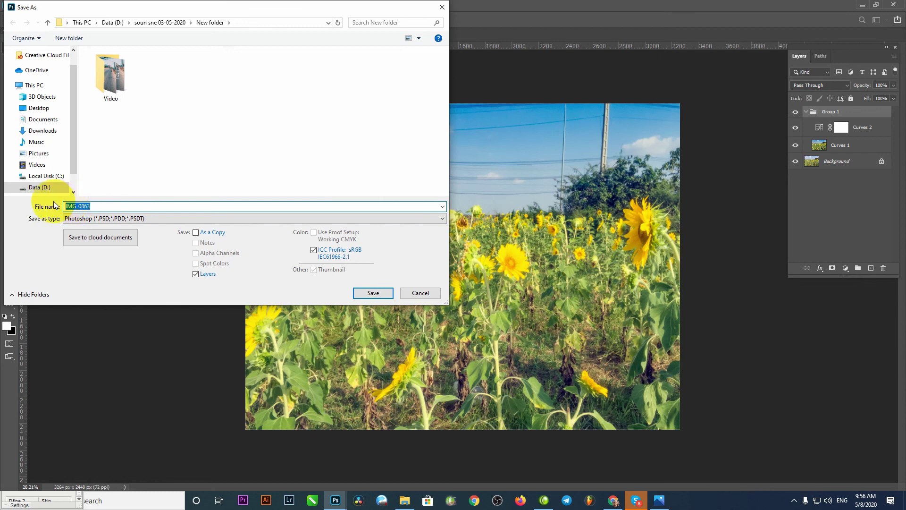
Step: Save the photo under the file name 'e' in JPEG format
text(e)
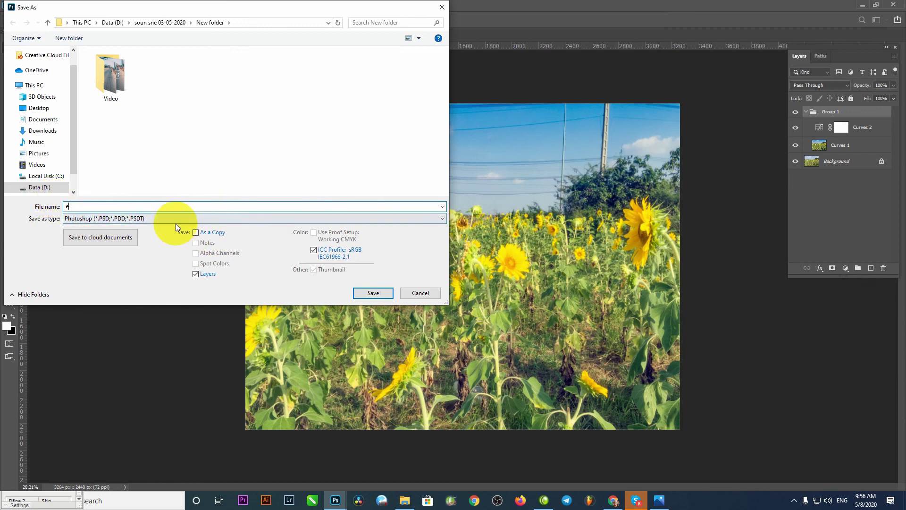
click(176, 220)
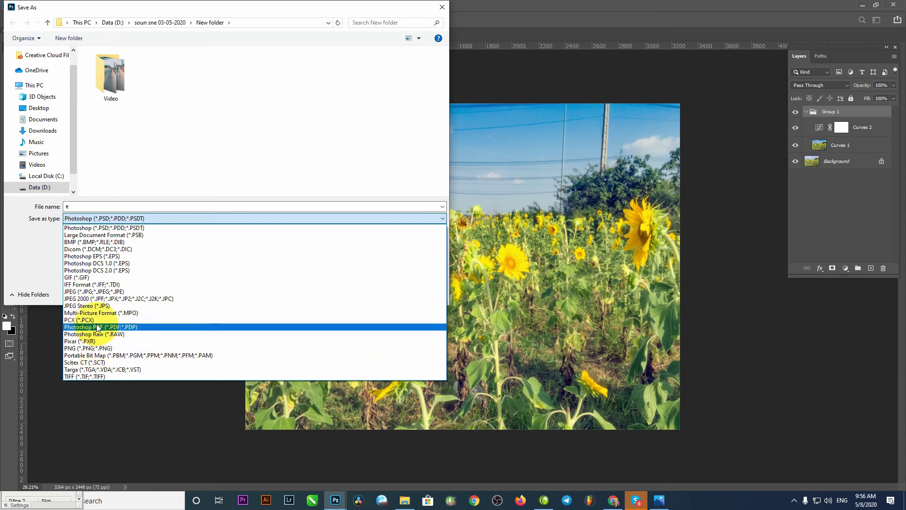
click(91, 293)
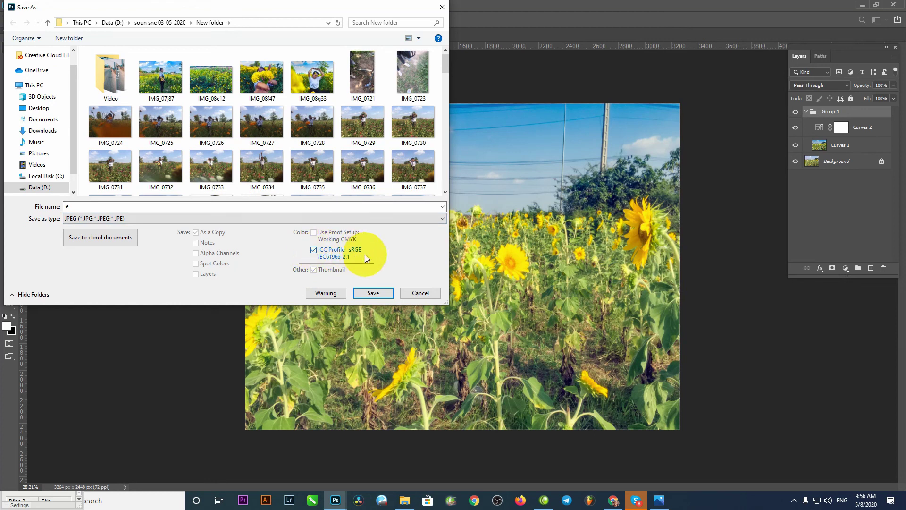
click(374, 293)
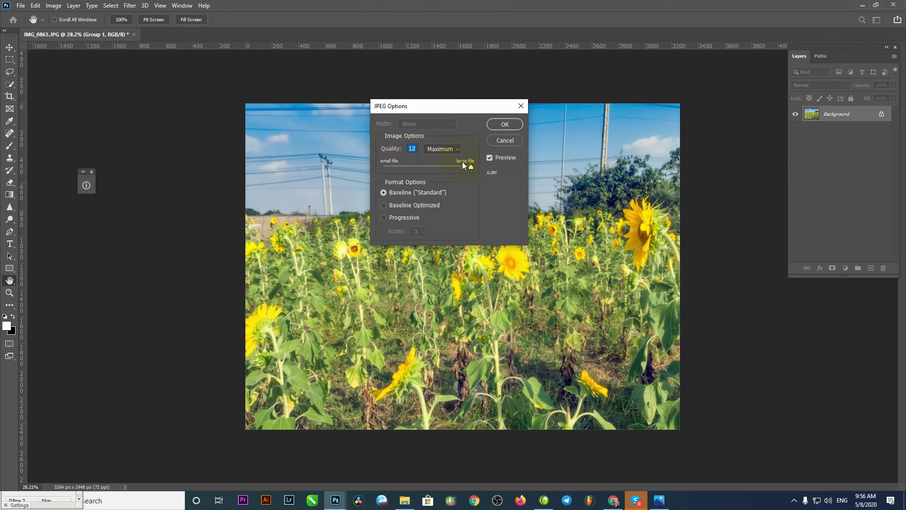
Step: Set the JPEG quality to 12 (Maximum) and confirm the save
drag(471, 168, 387, 168)
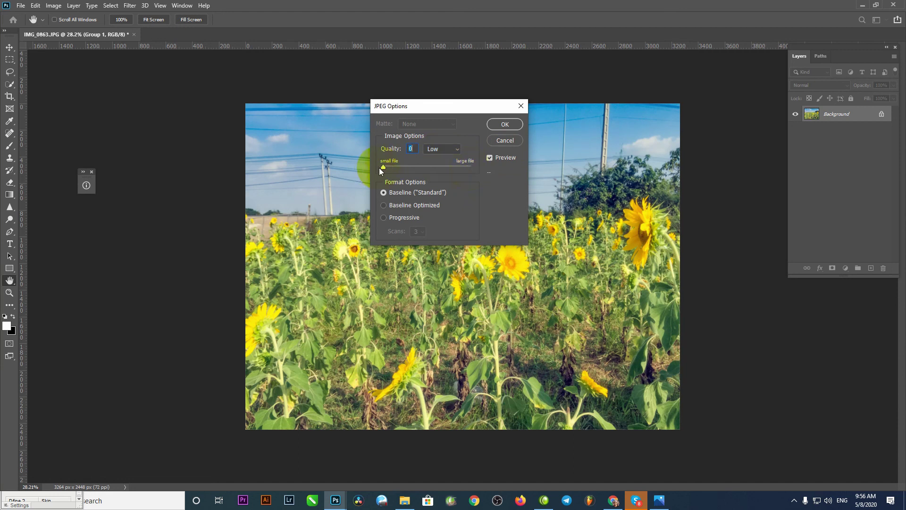
click(403, 166)
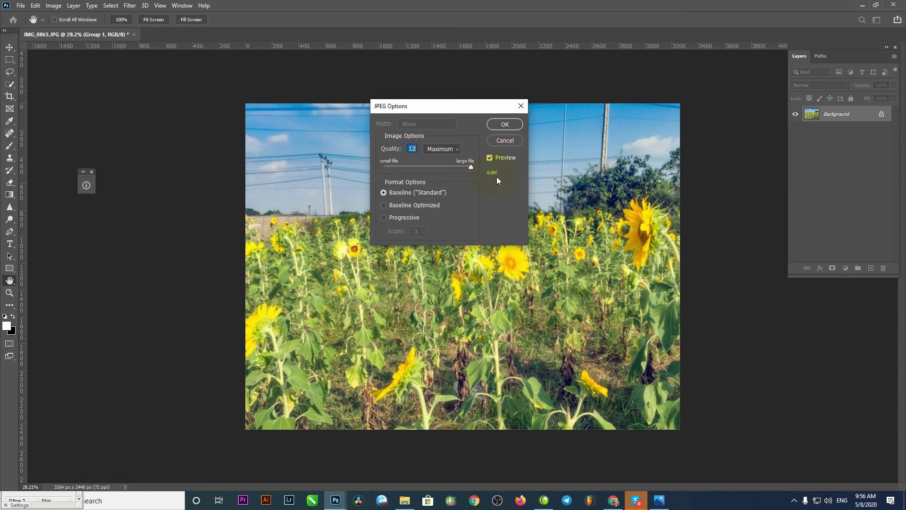
click(503, 125)
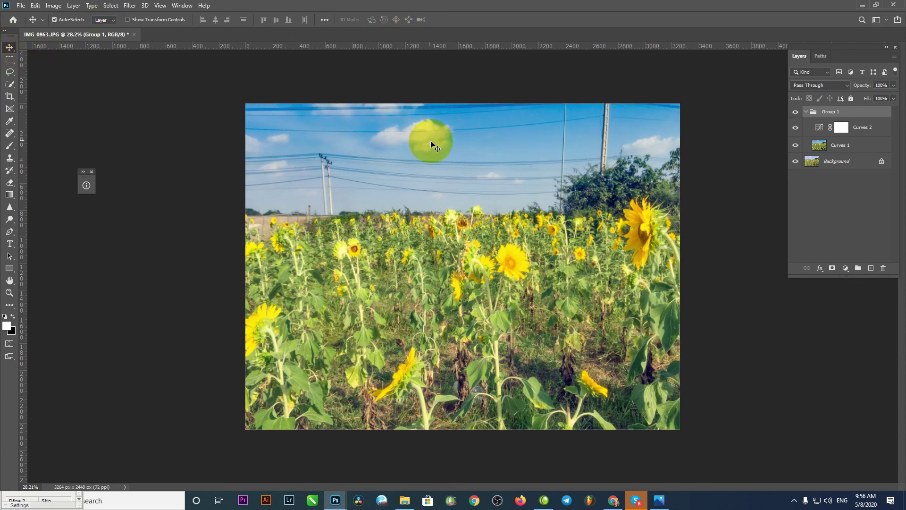
click(820, 207)
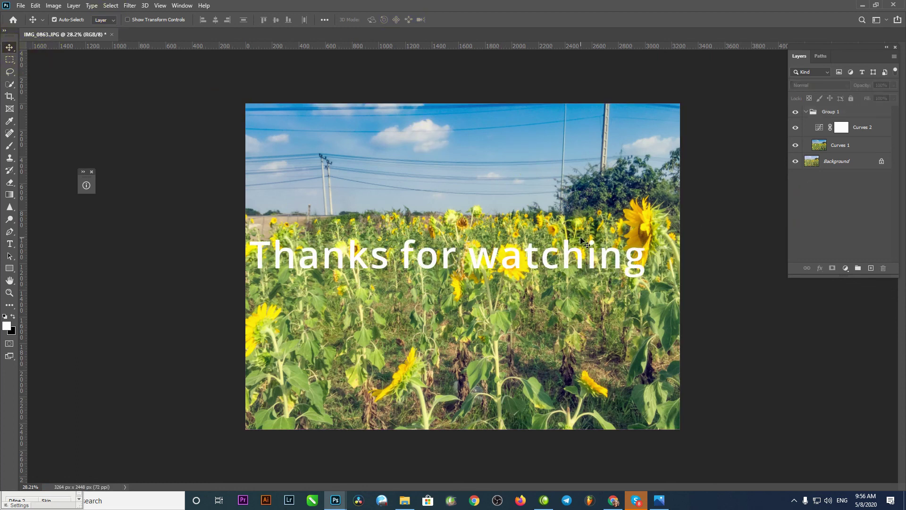